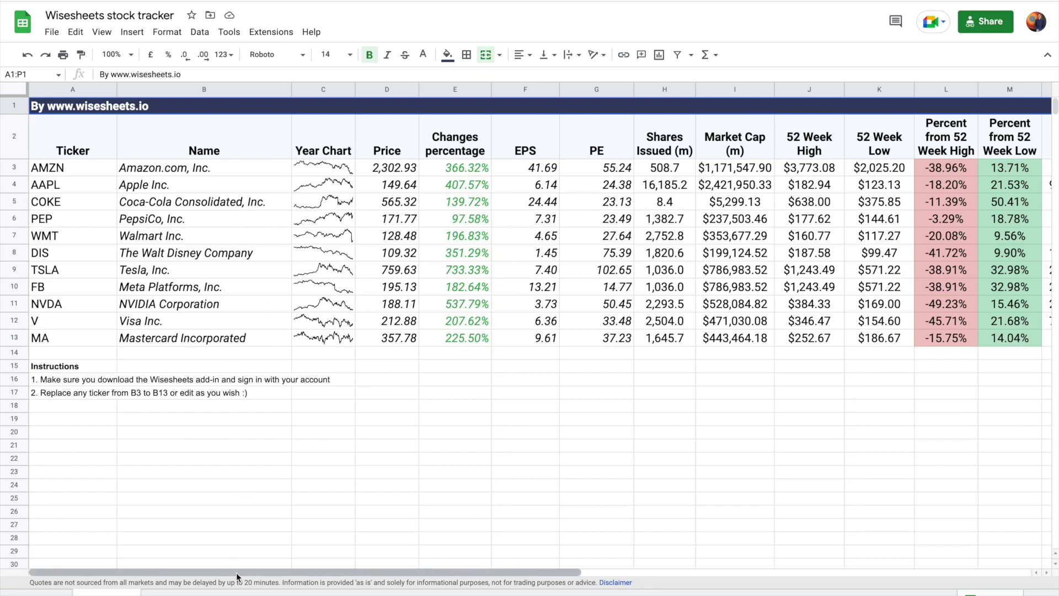
Review the AAPL income statement, balance sheet and cash flow sheets, then start the Wisesheets free trial
{"action": "left_click_drag", "start_coordinate": [240, 574], "coordinate": [371, 587]}
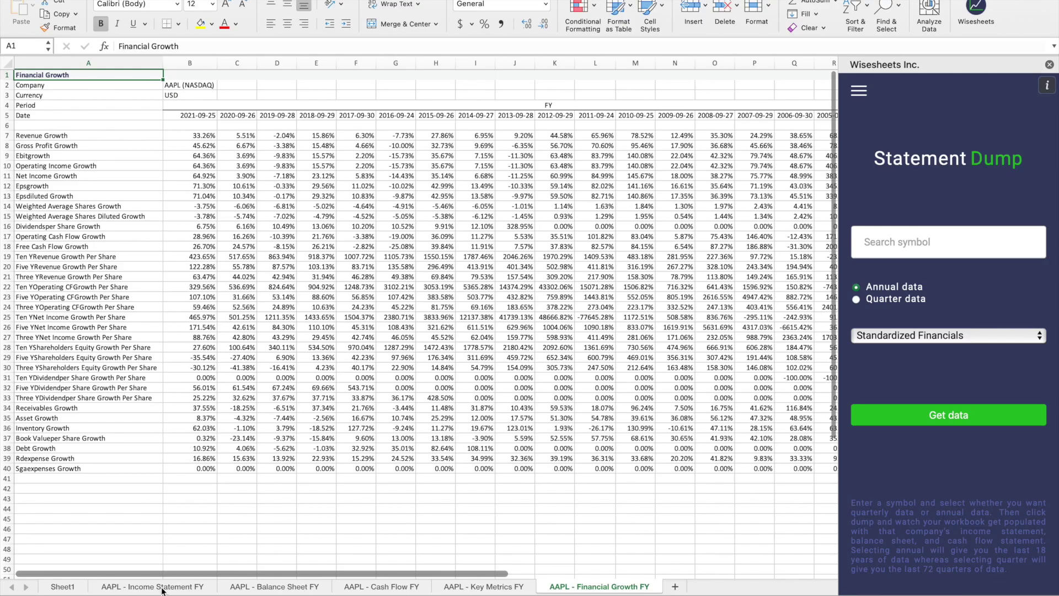
{"action": "left_click", "coordinate": [163, 588]}
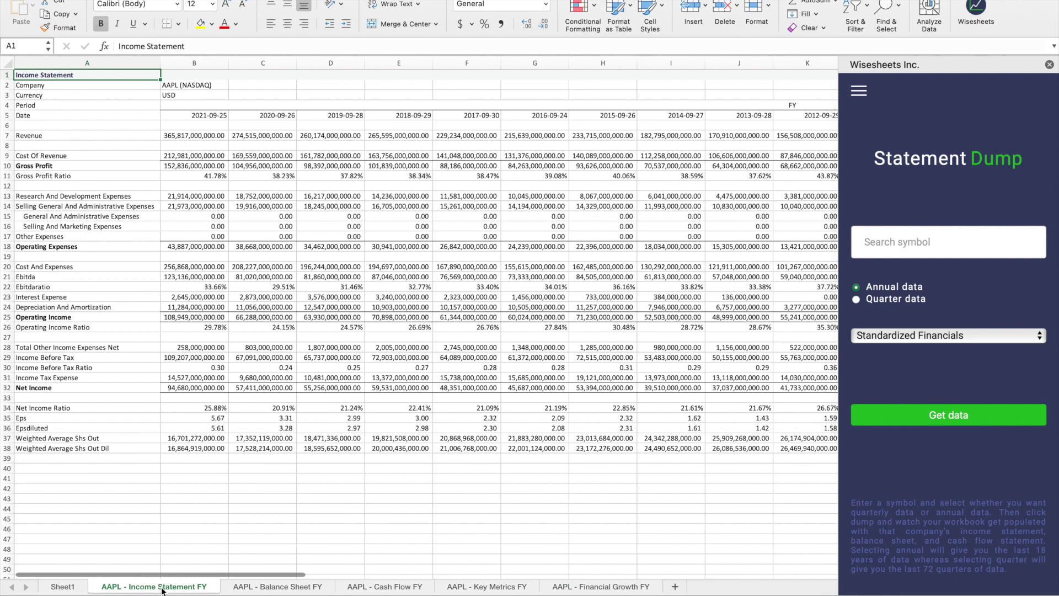
{"action": "left_click", "coordinate": [272, 588]}
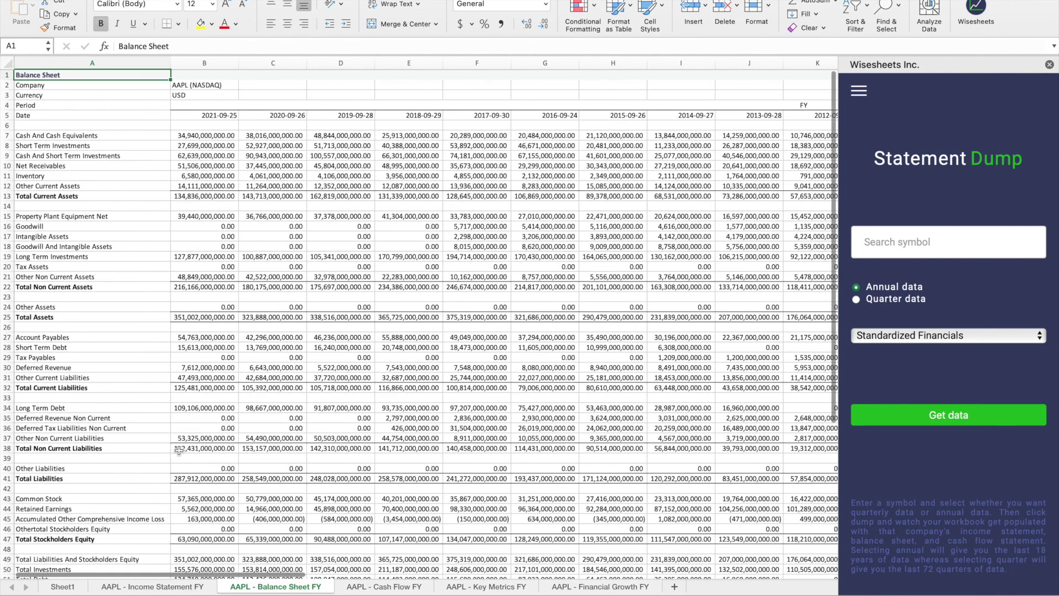
{"action": "left_click", "coordinate": [395, 588]}
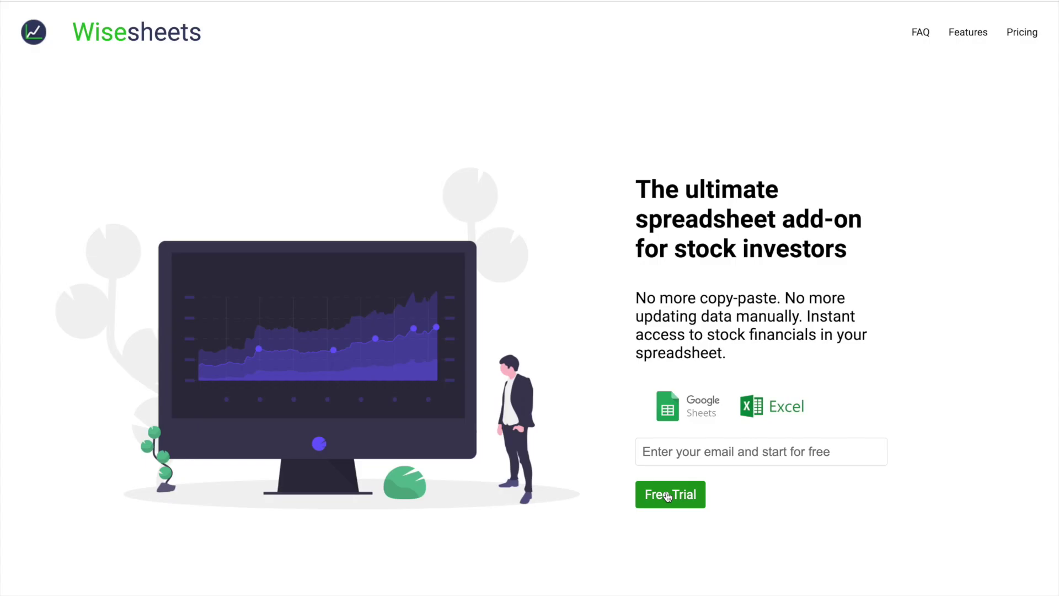
{"action": "left_click", "coordinate": [668, 496]}
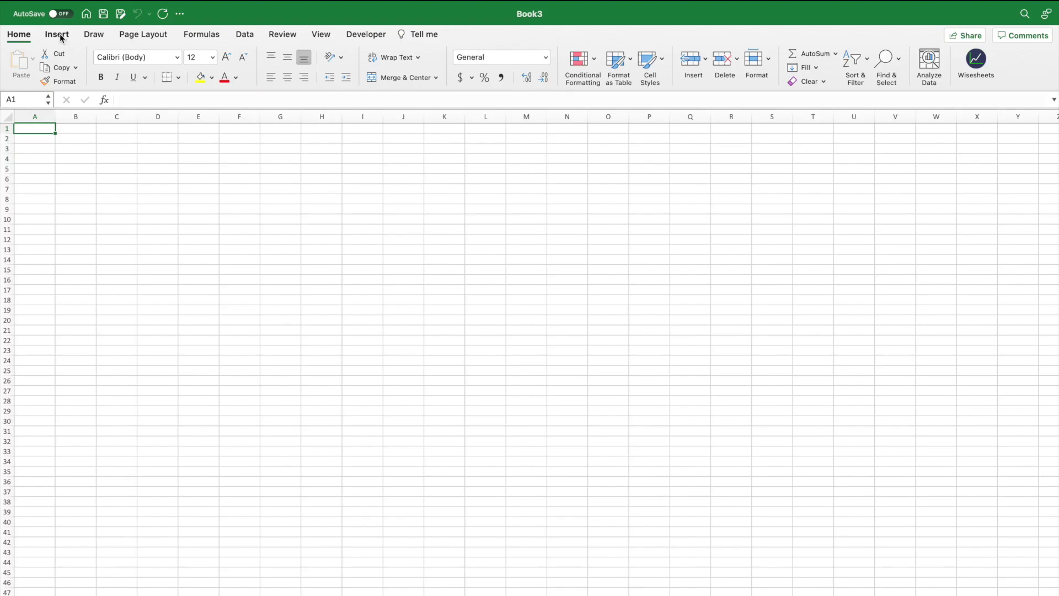
Find 'wisesheets' in the Office add-ins store, add it and accept the licence terms
{"action": "left_click", "coordinate": [61, 37]}
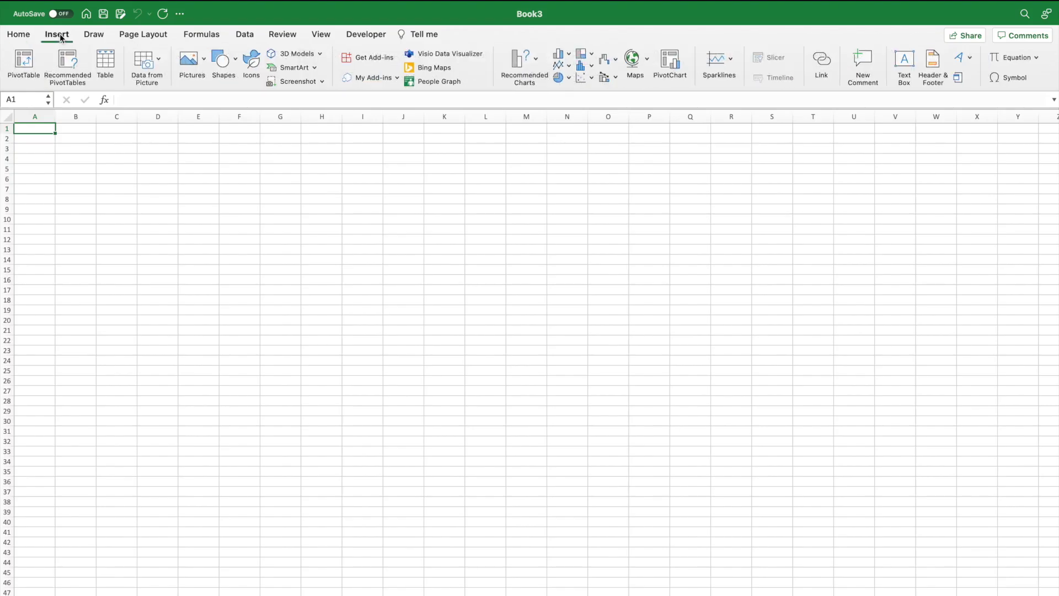
{"action": "left_click", "coordinate": [357, 63]}
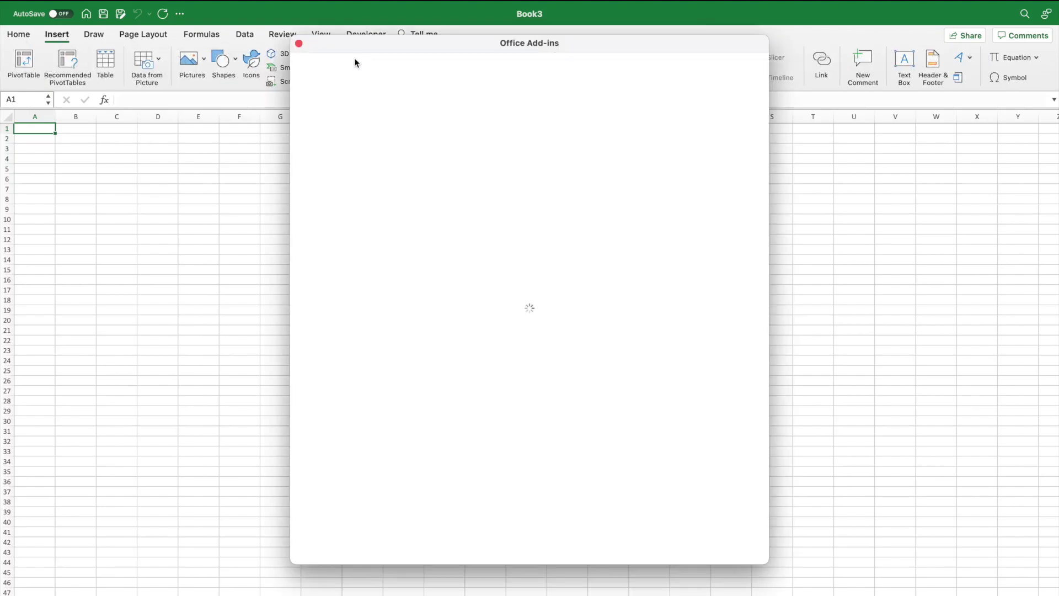
{"action": "type", "text": "wiseshe"}
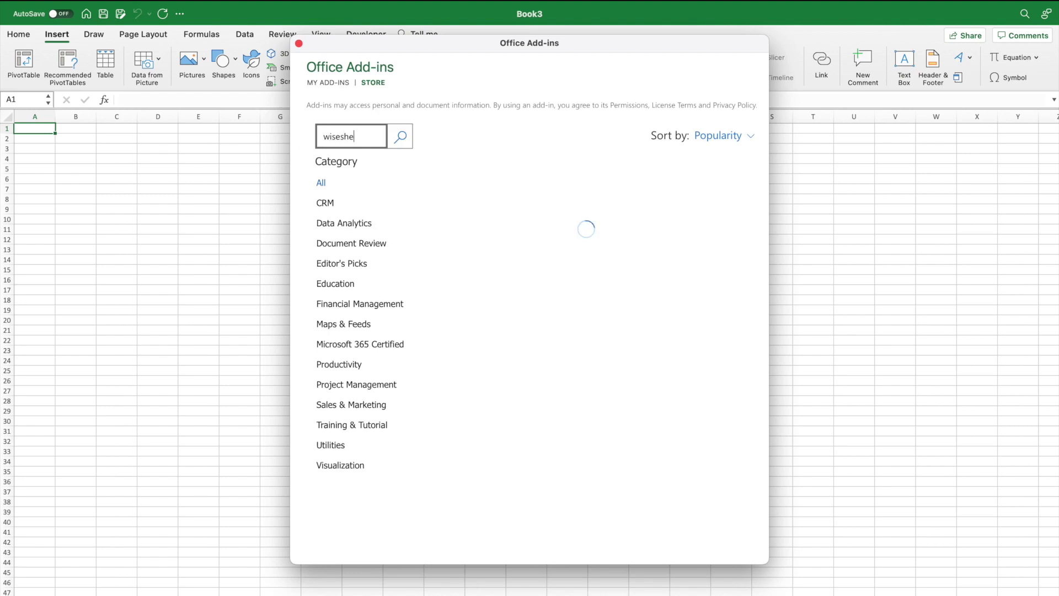
{"action": "type", "text": "ets"}
{"action": "key", "text": "Return"}
{"action": "left_click", "coordinate": [729, 175]}
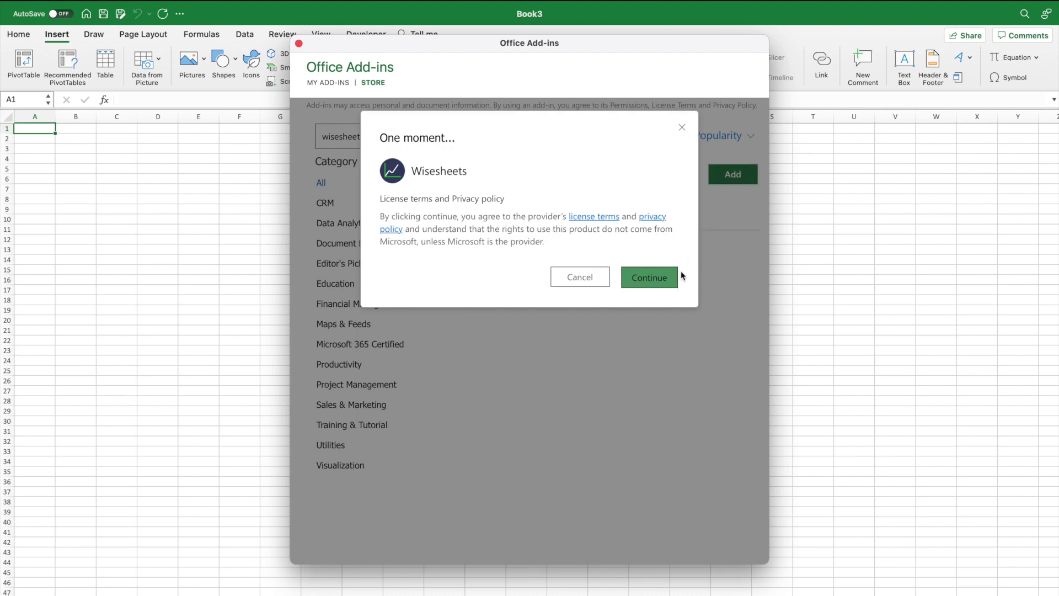
{"action": "left_click", "coordinate": [656, 279]}
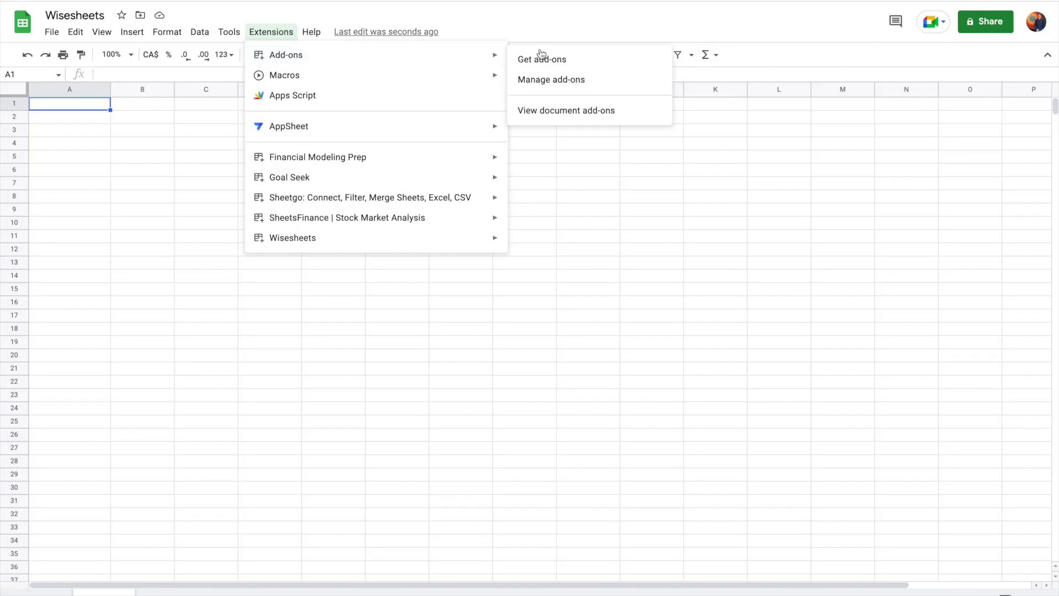
Search the Google Workspace Marketplace for 'wisesheets' and open the Wisesheets add-on listing
{"action": "left_click", "coordinate": [541, 56]}
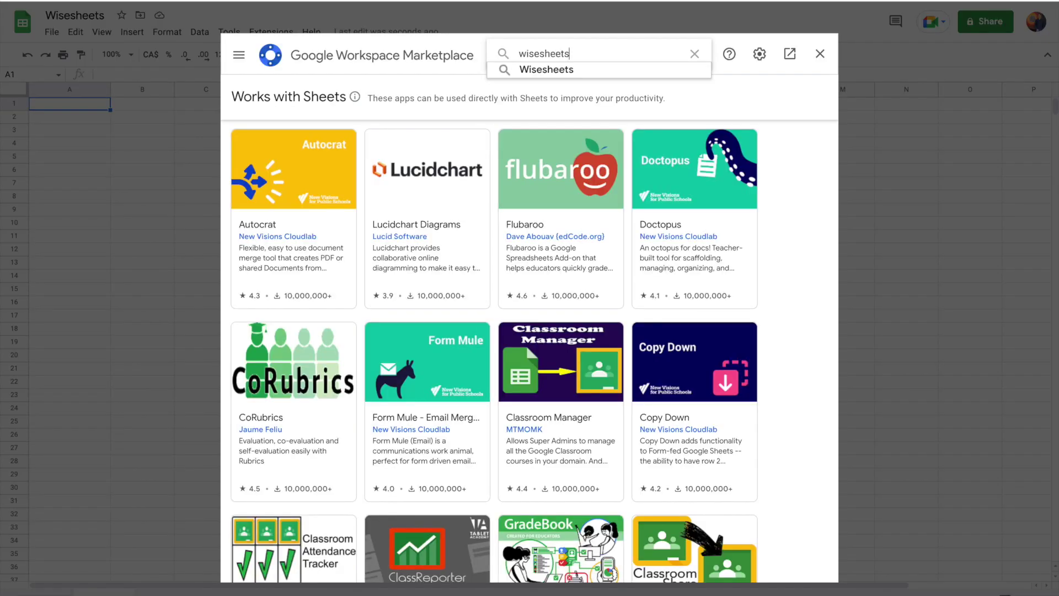
{"action": "key", "text": "Return"}
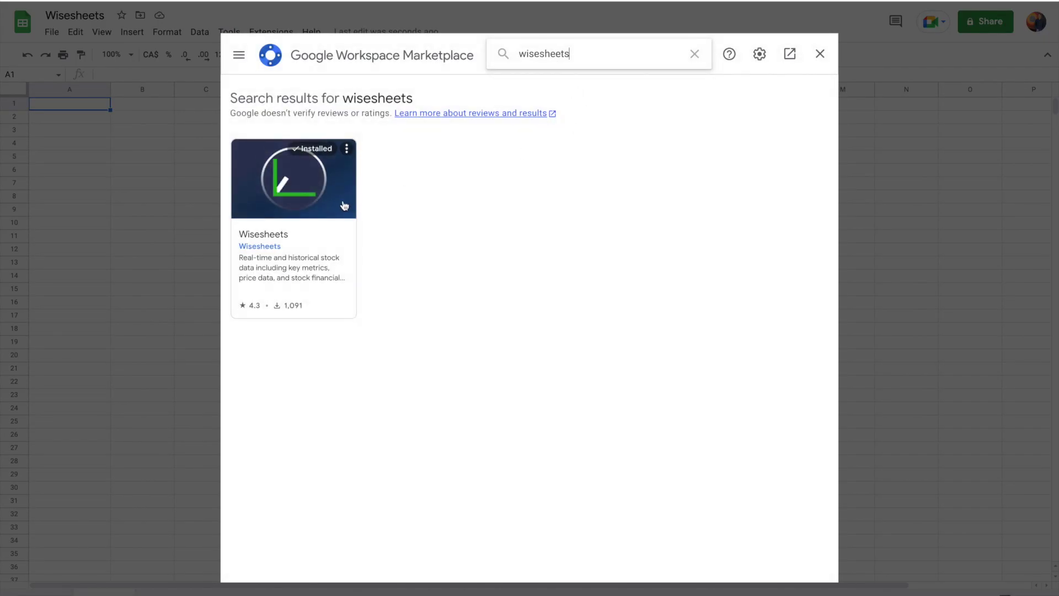
{"action": "left_click", "coordinate": [323, 203]}
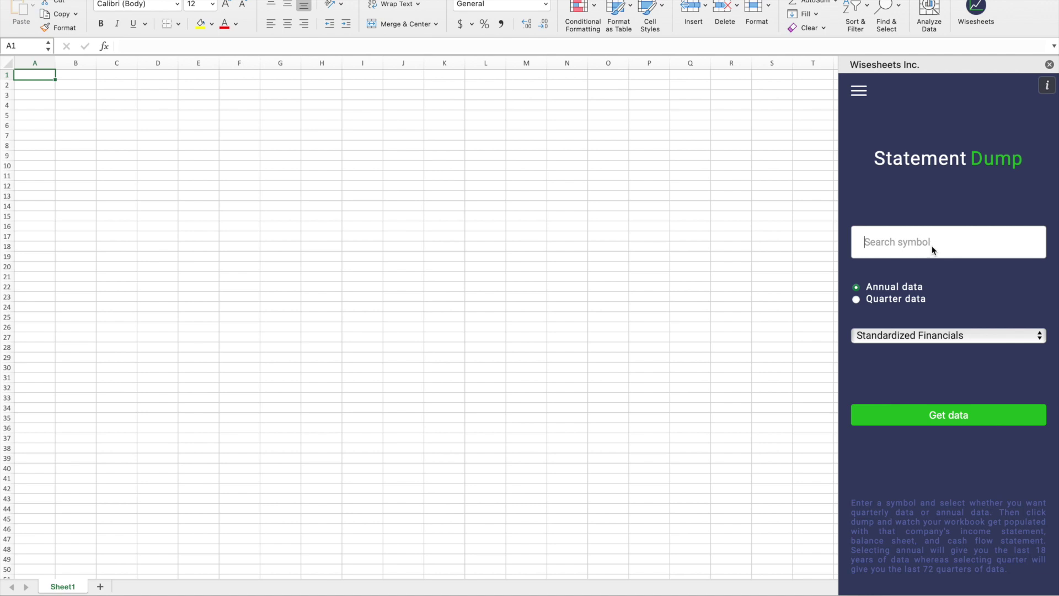
Dump Apple Inc. (AAPL, NASDAQ) annual Standardized Financials into the workbook with Statement Dump
{"action": "type", "text": "apple"}
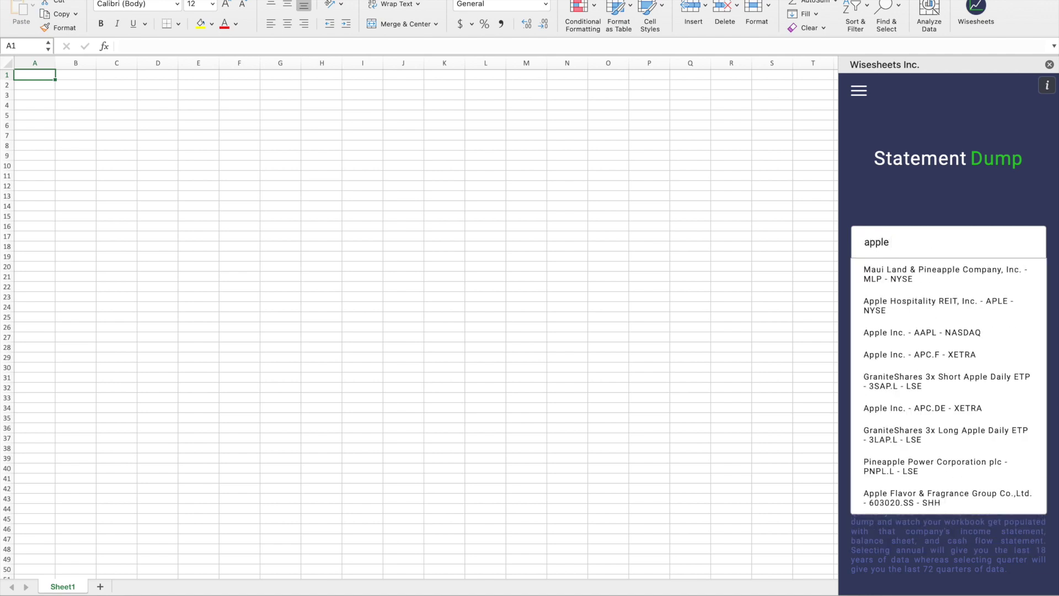
{"action": "type", "text": " inc"}
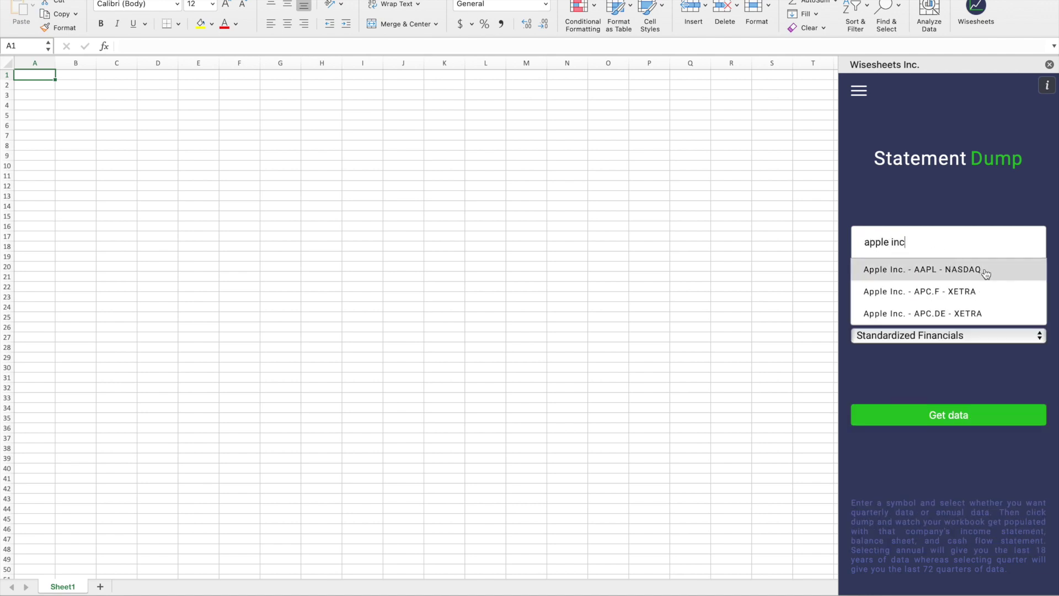
{"action": "left_click", "coordinate": [1003, 273]}
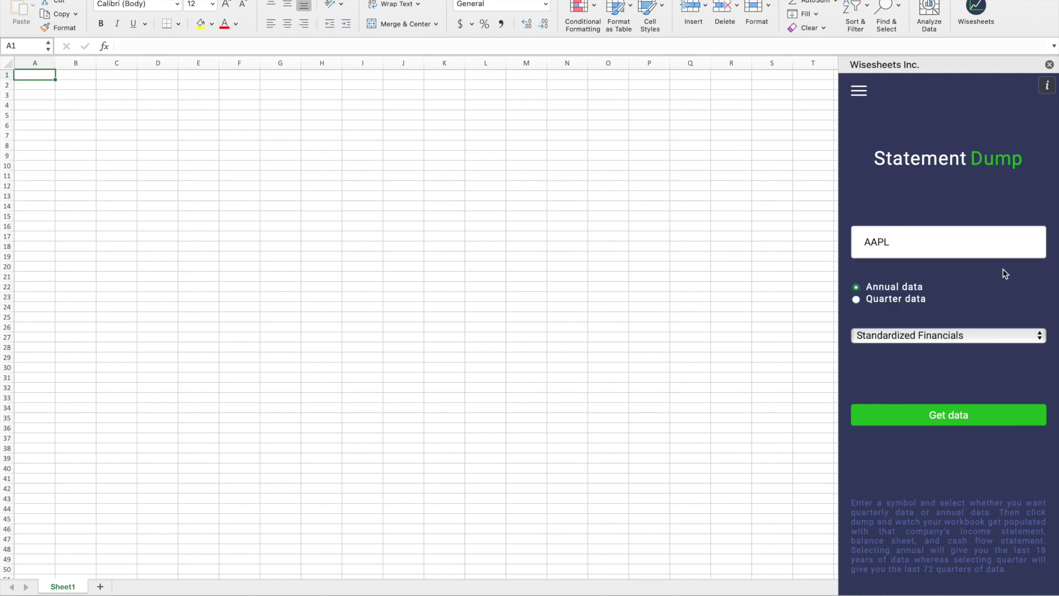
{"action": "left_click", "coordinate": [857, 301]}
{"action": "left_click", "coordinate": [855, 286]}
{"action": "left_click", "coordinate": [938, 336]}
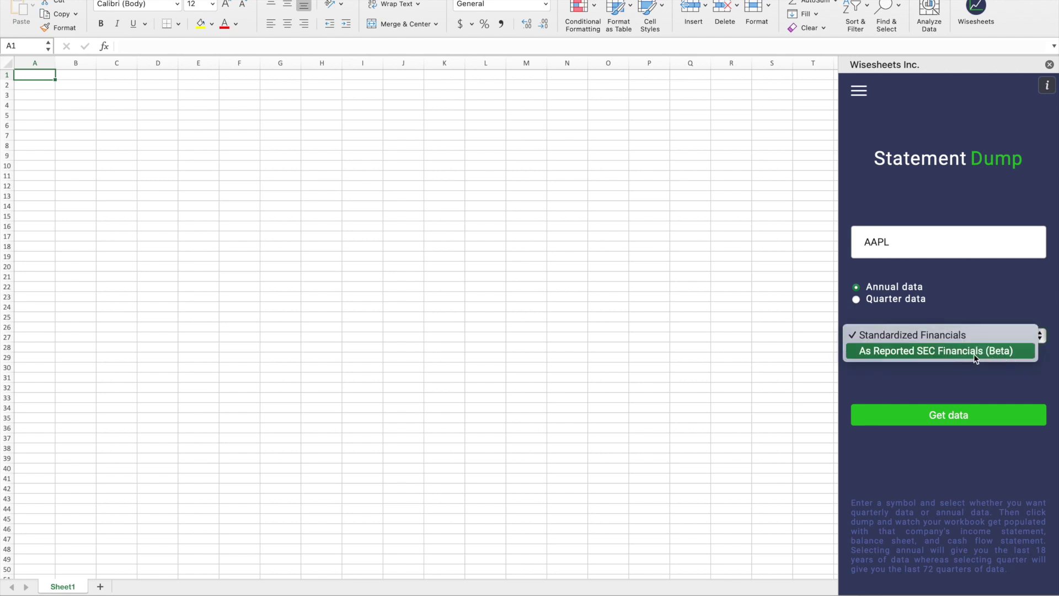
{"action": "left_click", "coordinate": [955, 336]}
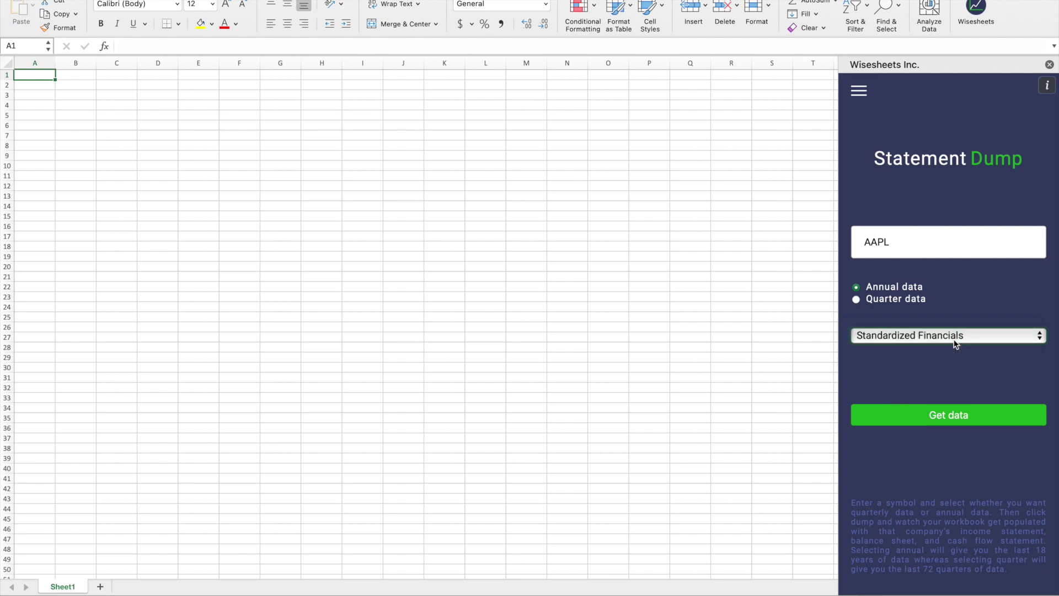
{"action": "left_click", "coordinate": [954, 414]}
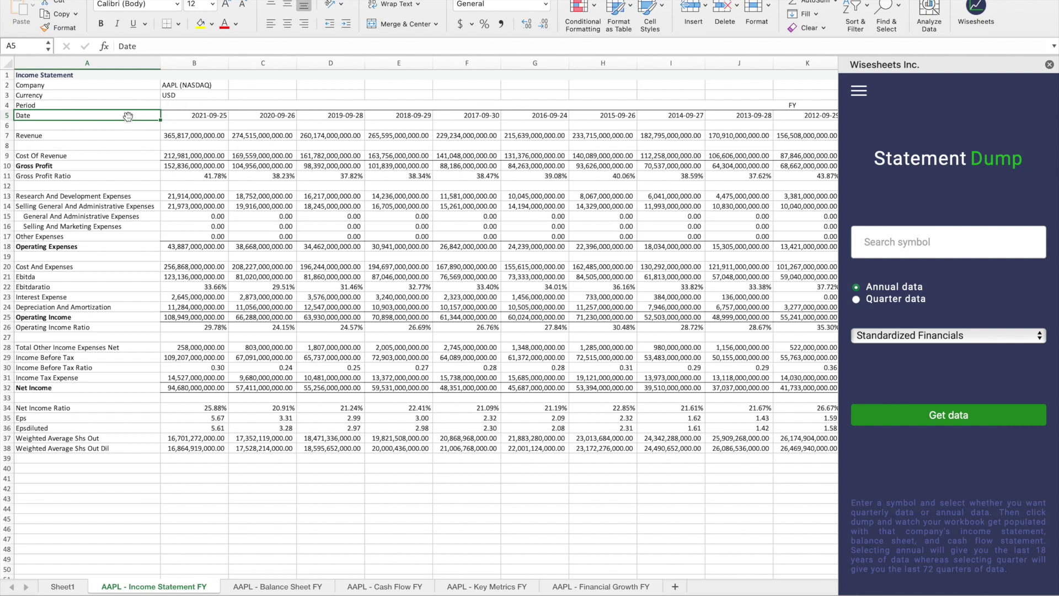
Select the line-item labels in column A and A7:A28, then choose AAPL on NASDAQ
{"action": "left_click_drag", "start_coordinate": [124, 115], "coordinate": [126, 450]}
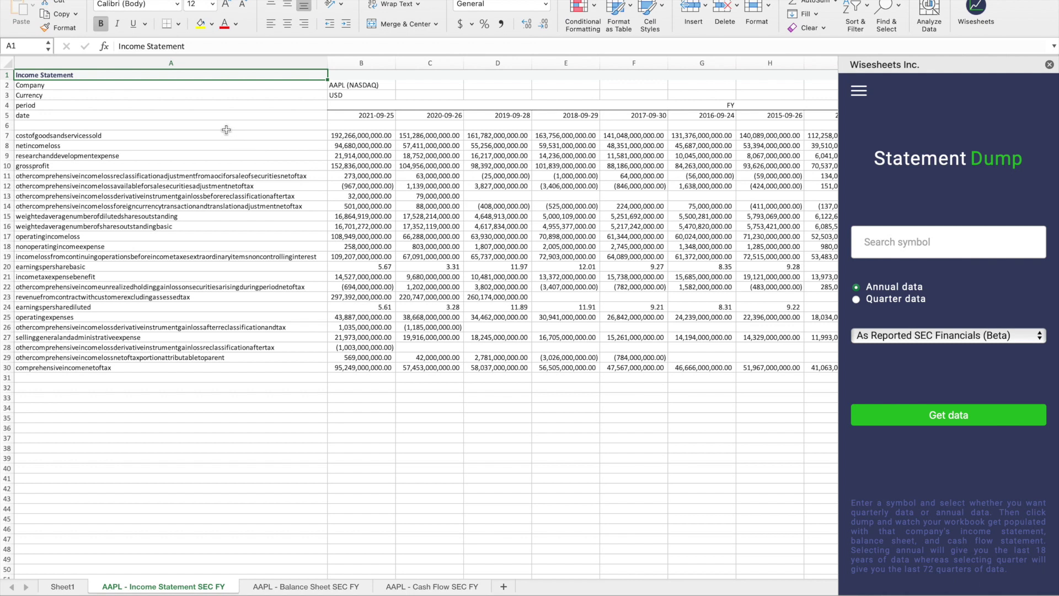
{"action": "left_click_drag", "start_coordinate": [223, 133], "coordinate": [226, 366]}
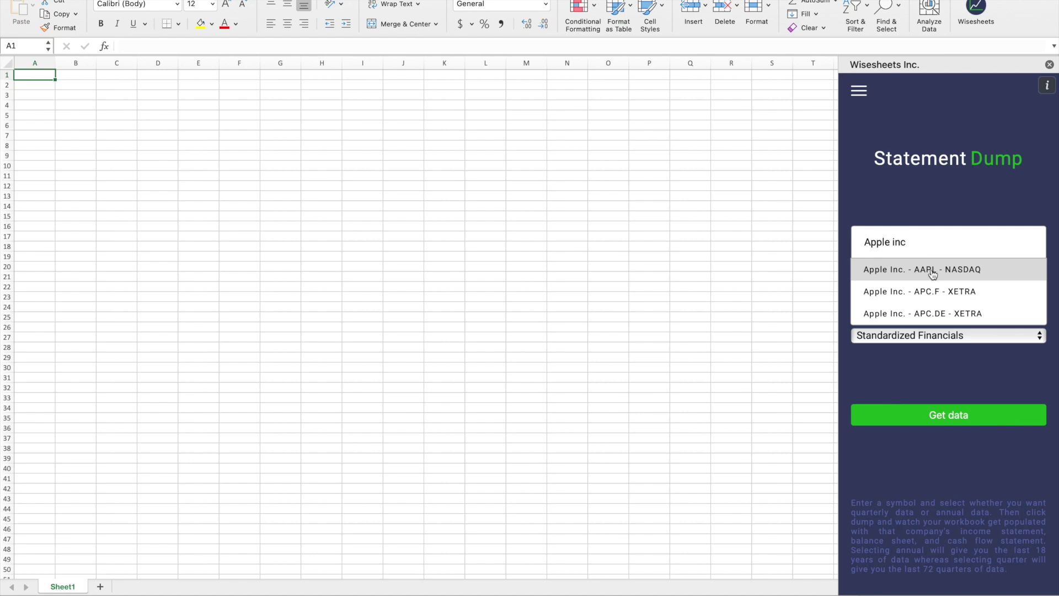
{"action": "left_click", "coordinate": [931, 274]}
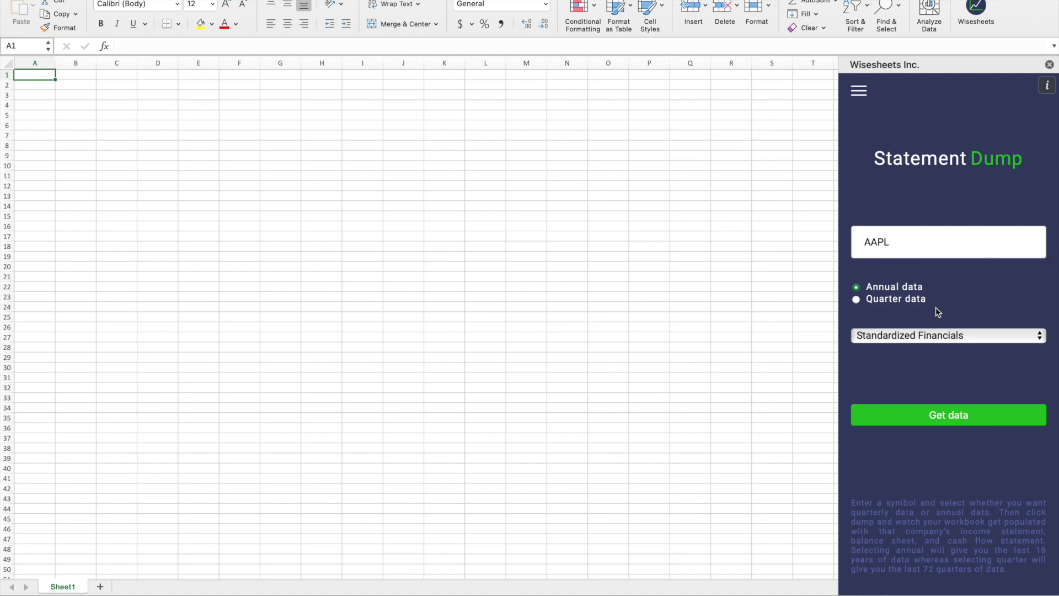
Pull the AAPL statements and review the income, balance, cash flow, key metrics and growth sheets
{"action": "left_click", "coordinate": [947, 414]}
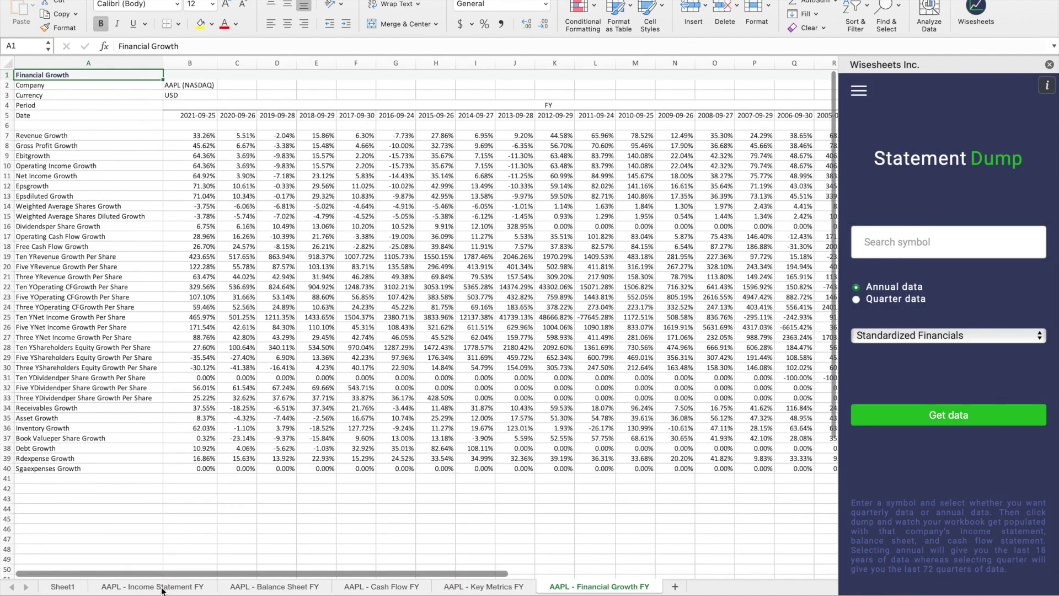
{"action": "left_click", "coordinate": [163, 587]}
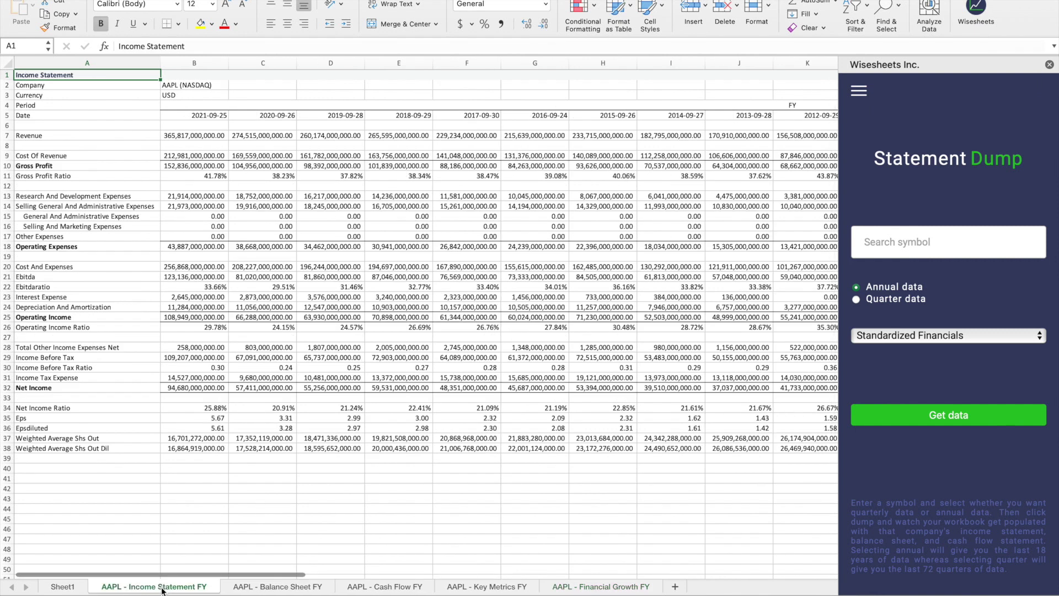
{"action": "left_click", "coordinate": [277, 586]}
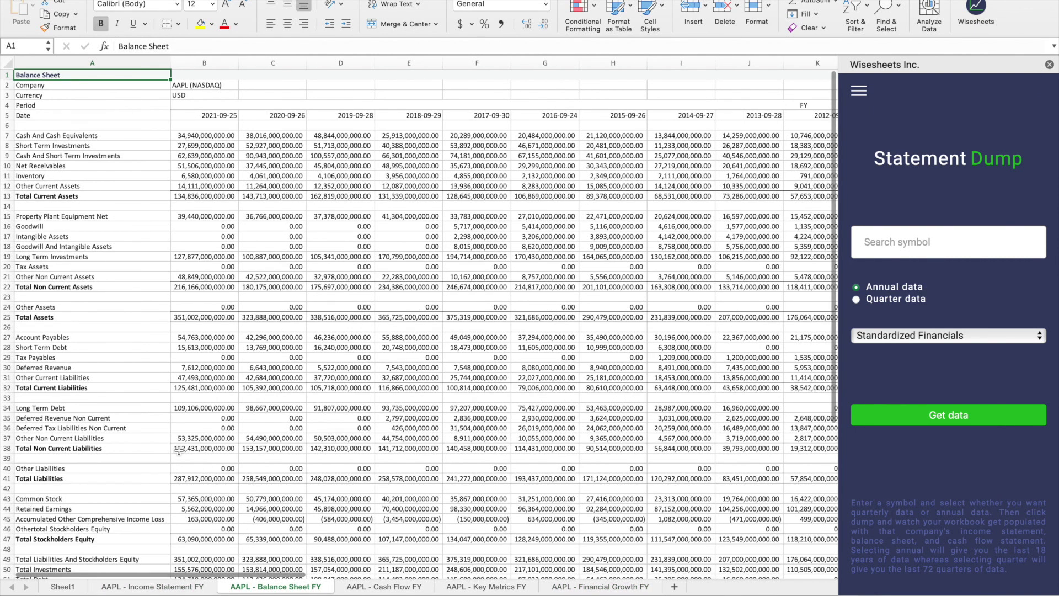
{"action": "left_click", "coordinate": [395, 587]}
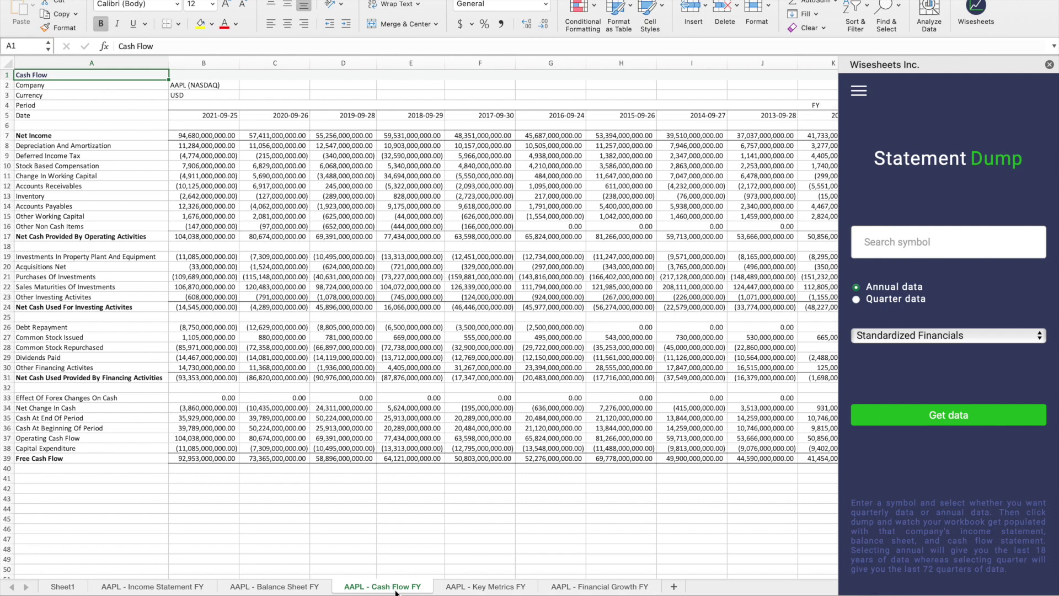
{"action": "left_click", "coordinate": [485, 586]}
{"action": "scroll", "coordinate": [399, 445], "scroll_direction": "down", "scroll_amount": 5}
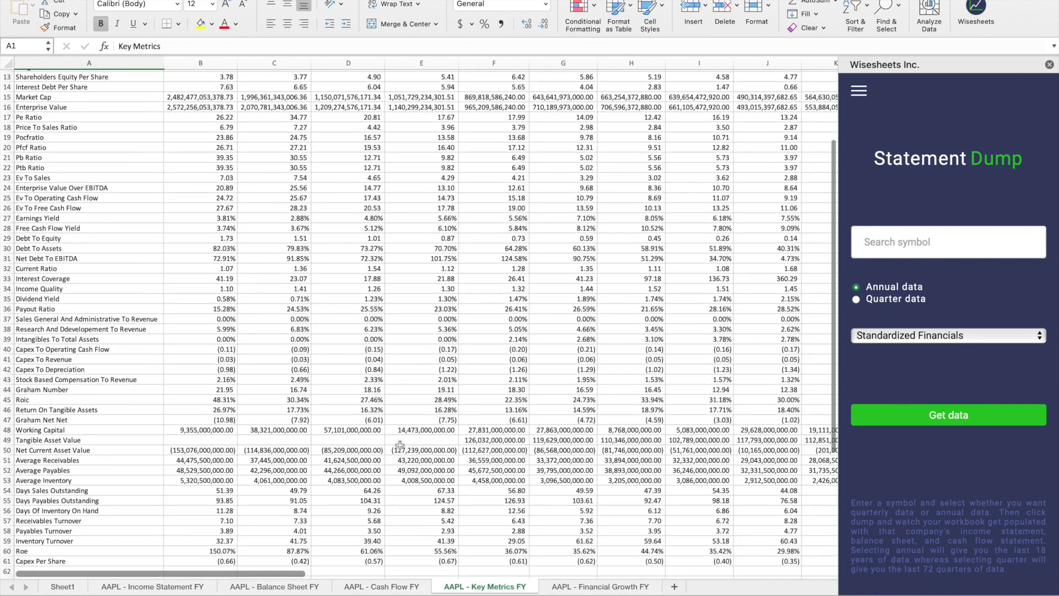
{"action": "left_click", "coordinate": [624, 589]}
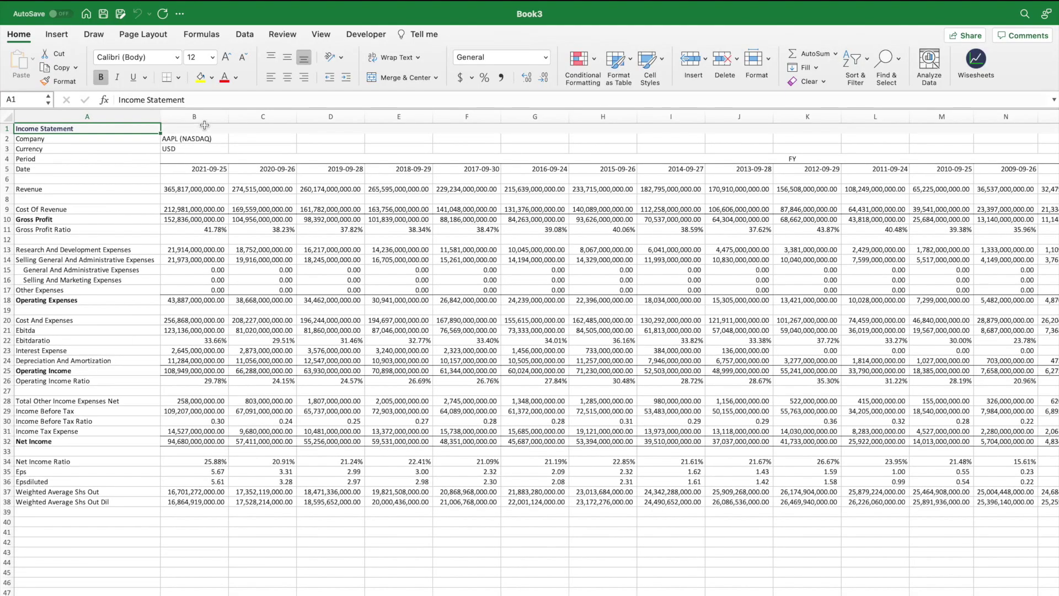
Insert a blank column B before the 2021 figures on the income statement
{"action": "left_click", "coordinate": [206, 117]}
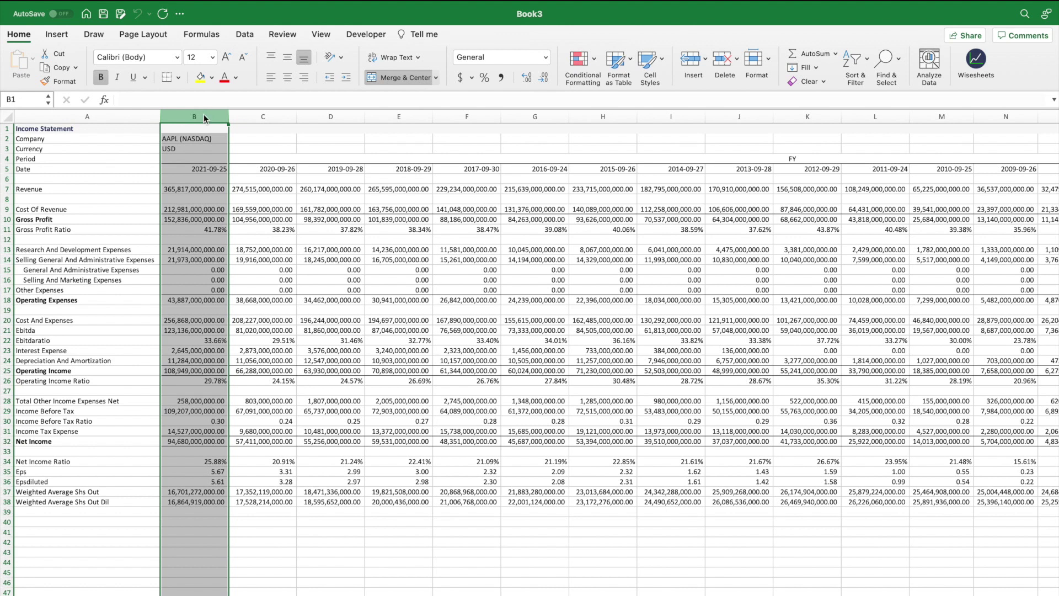
{"action": "right_click", "coordinate": [204, 118]}
{"action": "left_click", "coordinate": [239, 180]}
{"action": "left_click", "coordinate": [237, 169]}
Add a column sparkline for C7:U7 in B7 and fill it down to B38
{"action": "left_click", "coordinate": [57, 34]}
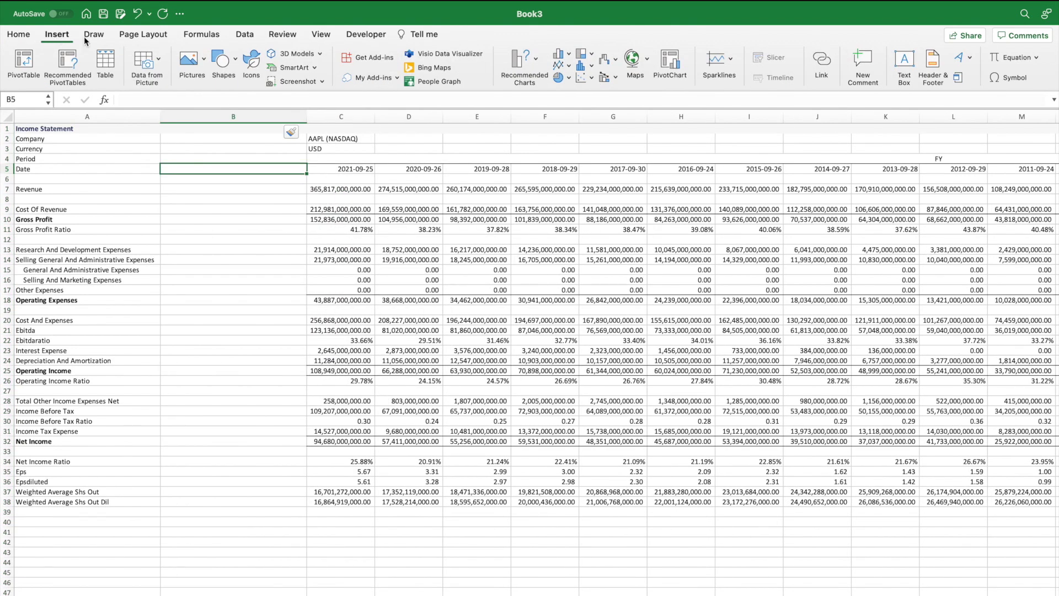
{"action": "left_click", "coordinate": [721, 67]}
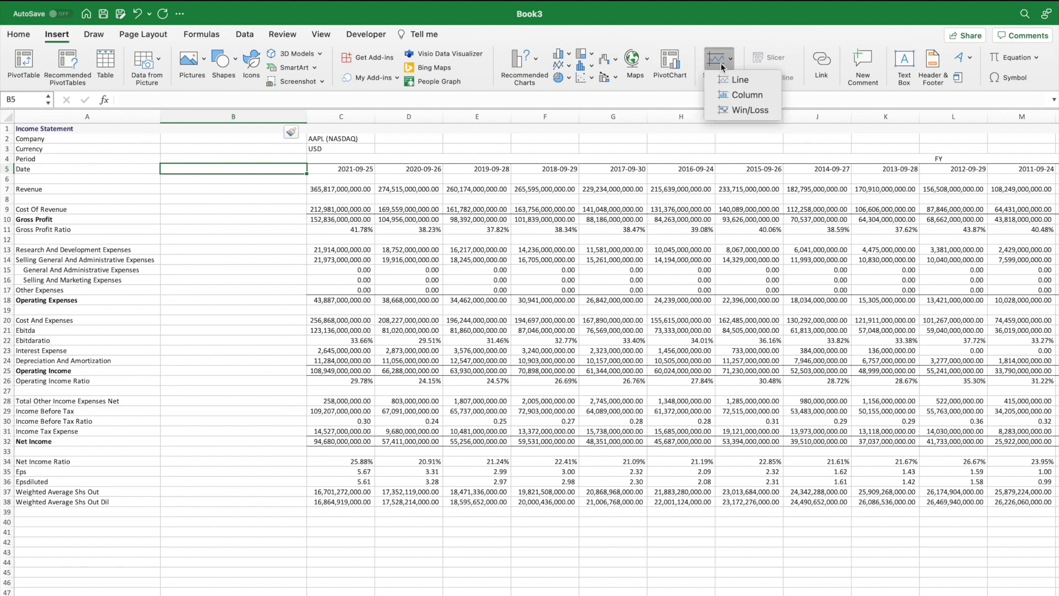
{"action": "left_click", "coordinate": [744, 95]}
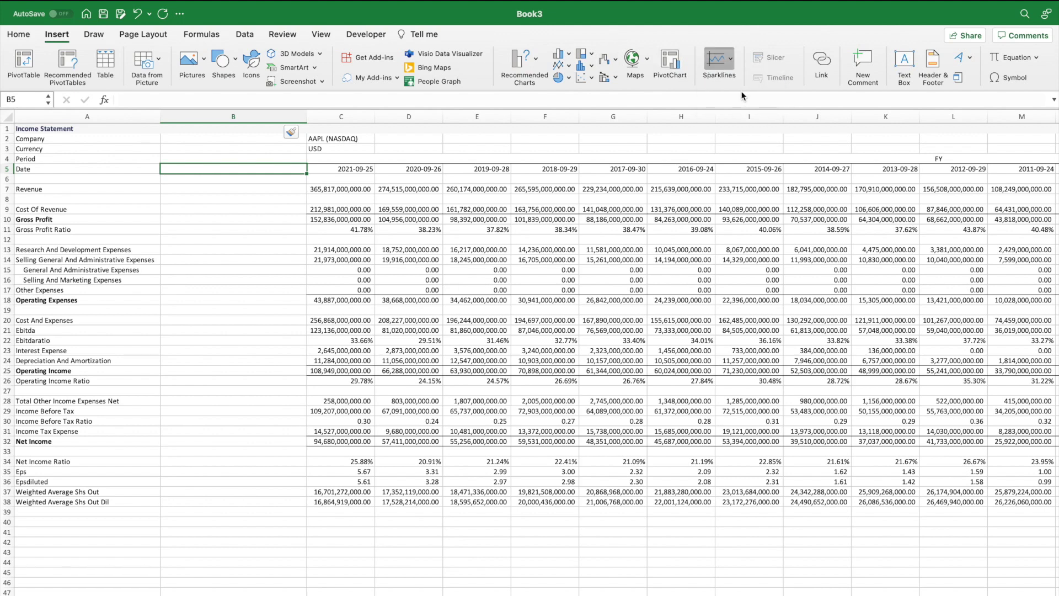
{"action": "left_click", "coordinate": [338, 191]}
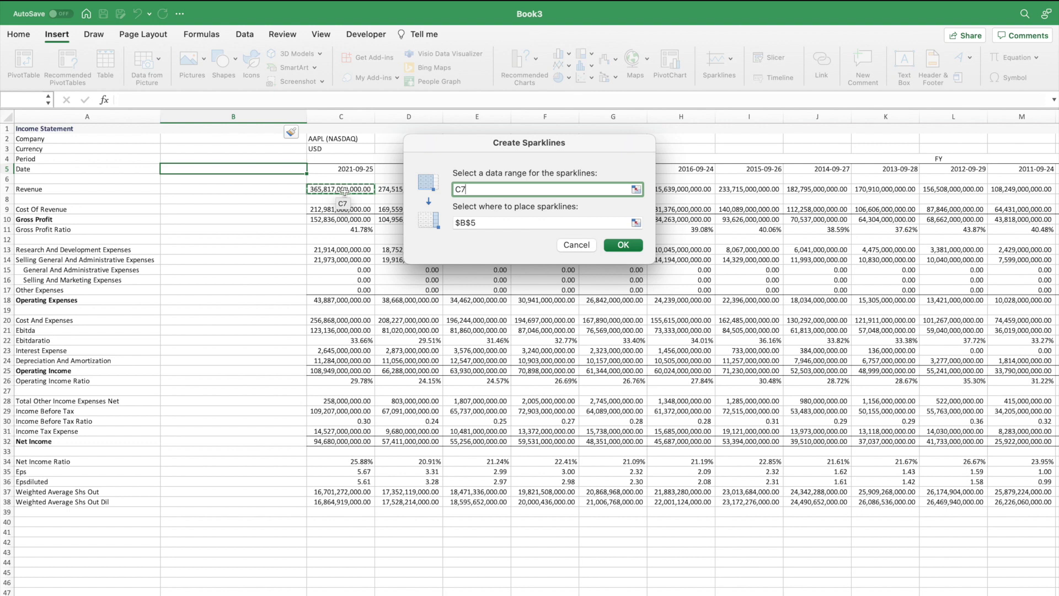
{"action": "left_click_drag", "start_coordinate": [343, 191], "coordinate": [1042, 190]}
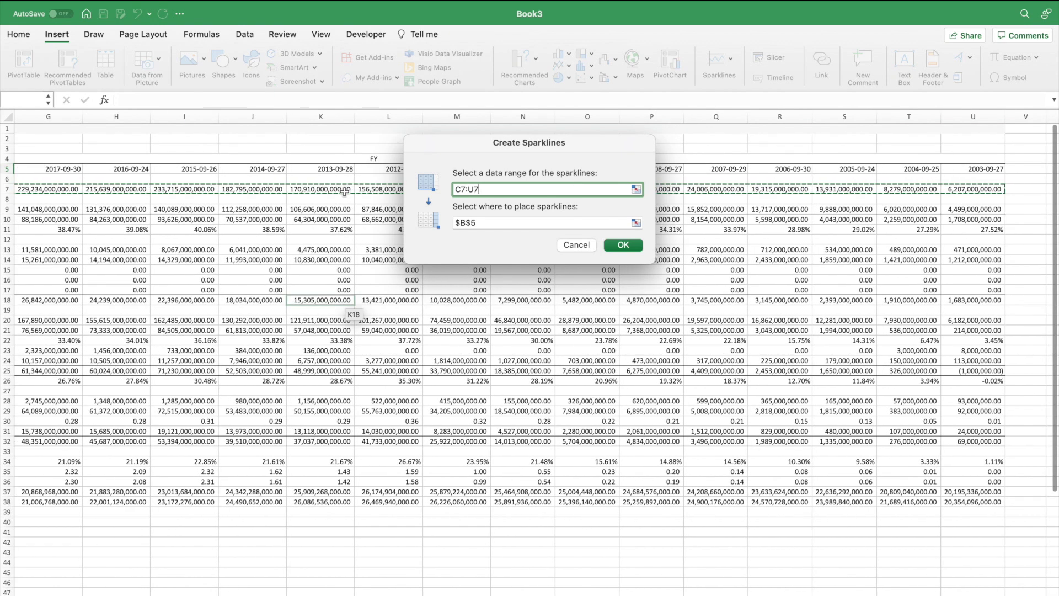
{"action": "key", "text": "Tab"}
{"action": "left_click", "coordinate": [135, 188]}
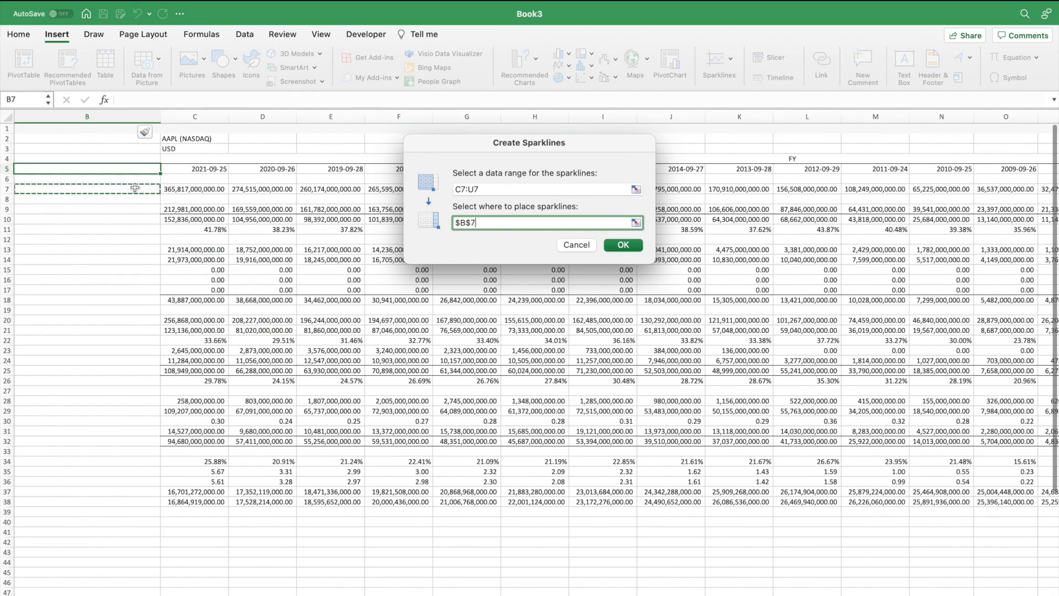
{"action": "left_click", "coordinate": [623, 245]}
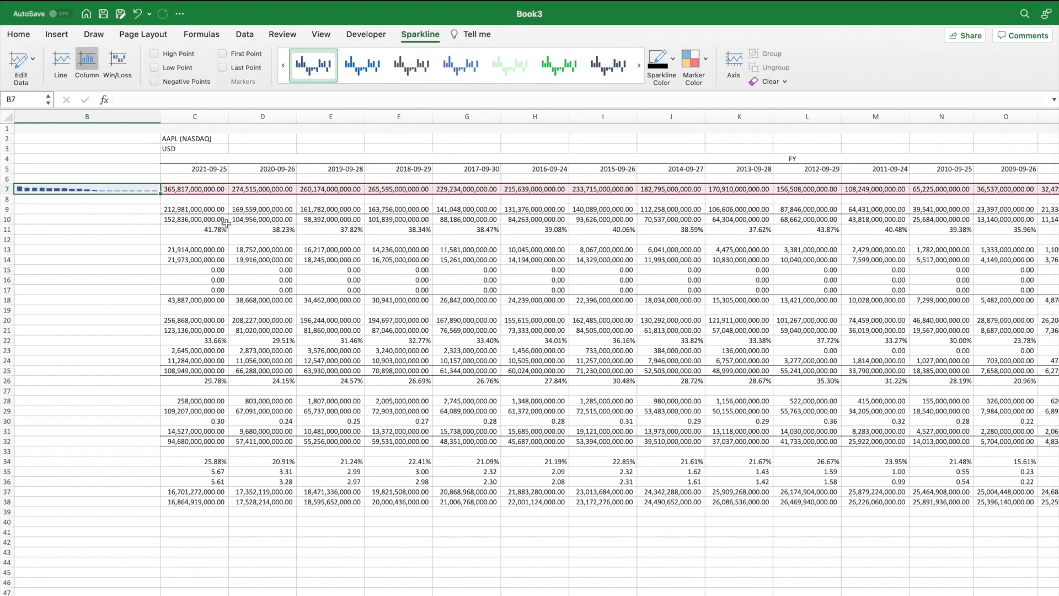
{"action": "left_click_drag", "start_coordinate": [160, 195], "coordinate": [150, 503]}
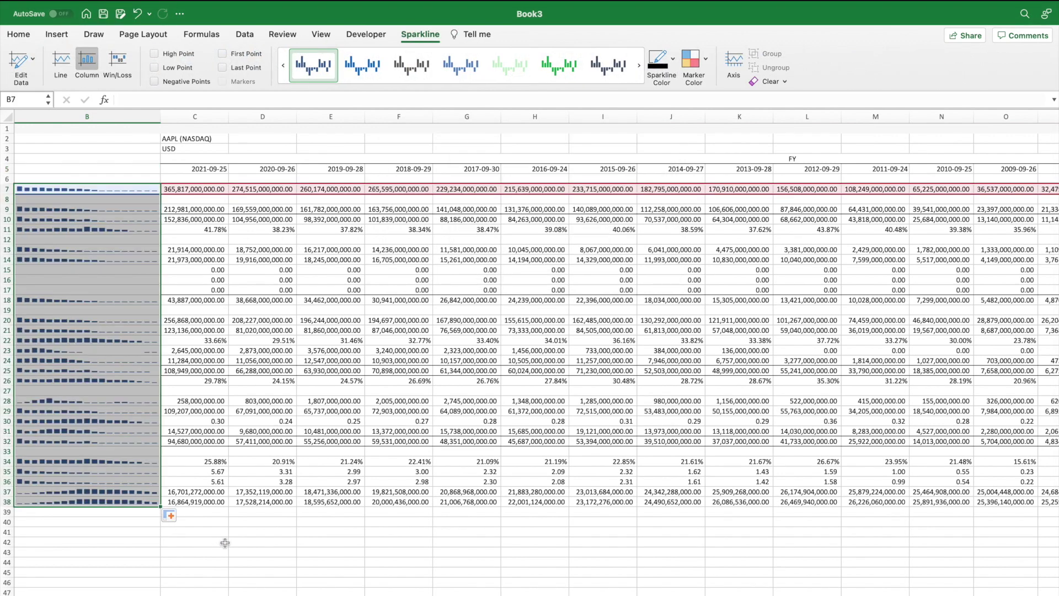
Narrow column B and inspect the WISE metric formulas in Book1's B3:B6
{"action": "scroll", "coordinate": [223, 543], "scroll_direction": "left", "scroll_amount": 2}
{"action": "left_click", "coordinate": [223, 562]}
{"action": "left_click_drag", "start_coordinate": [304, 114], "coordinate": [268, 114]}
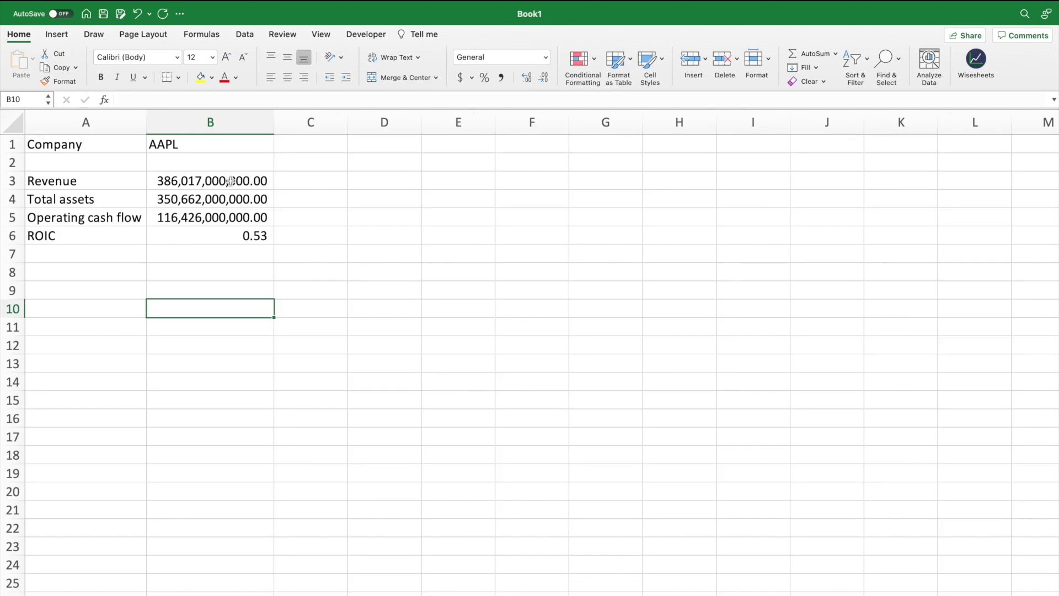
{"action": "left_click", "coordinate": [259, 181]}
{"action": "key", "text": "ctrl+shift+Down"}
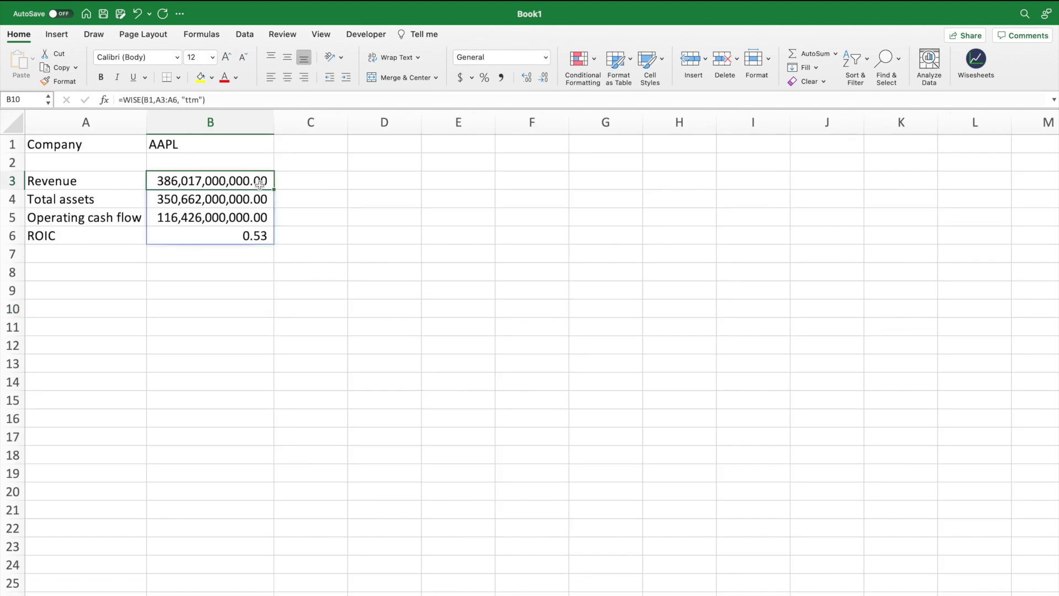
{"action": "left_click_drag", "start_coordinate": [259, 184], "coordinate": [263, 235]}
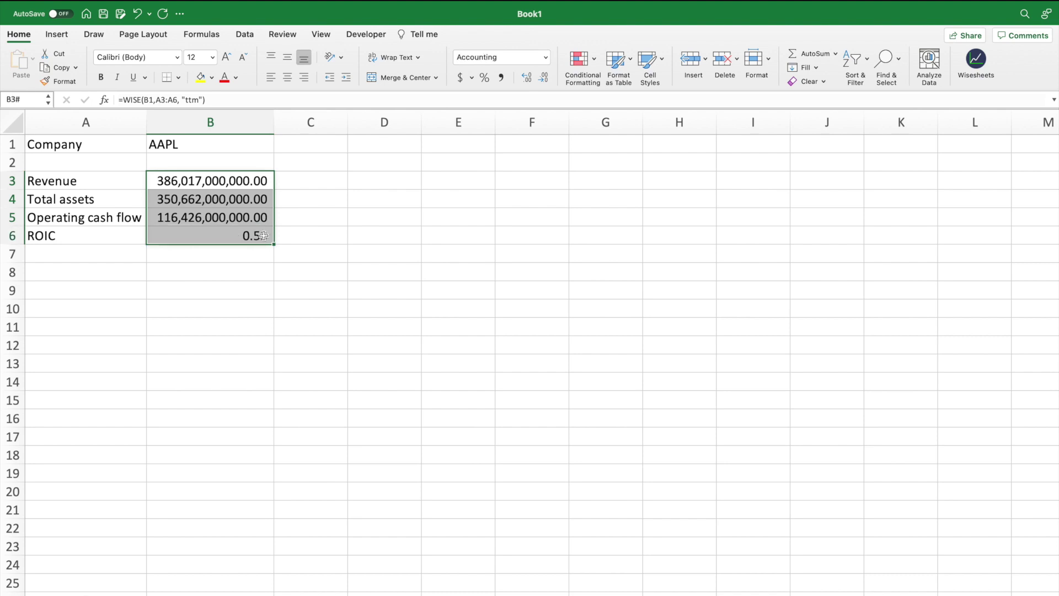
{"action": "left_click", "coordinate": [209, 279]}
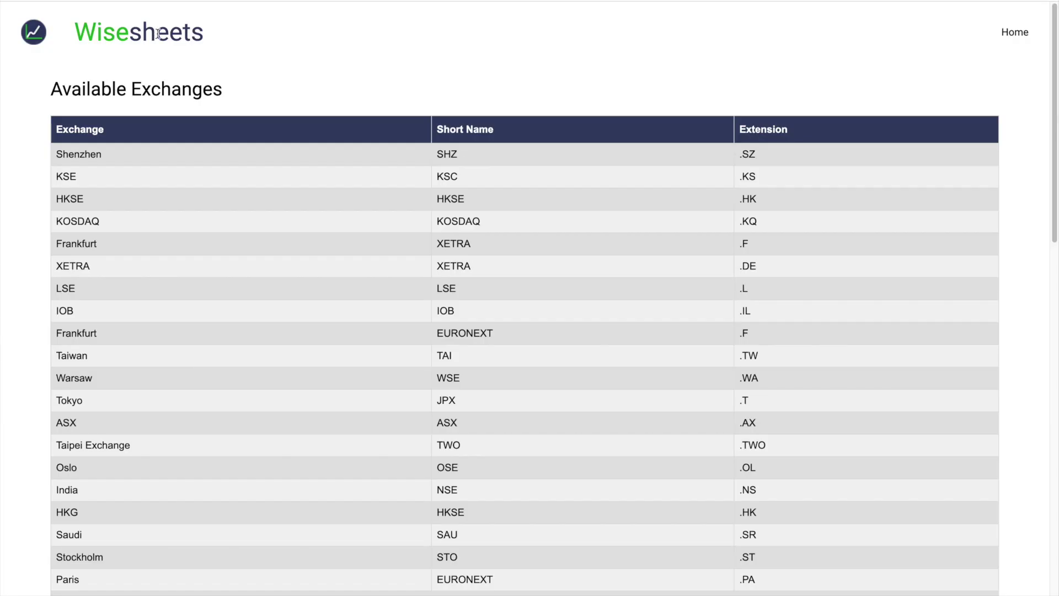
{"action": "scroll", "coordinate": [591, 331], "scroll_direction": "down", "scroll_amount": 3}
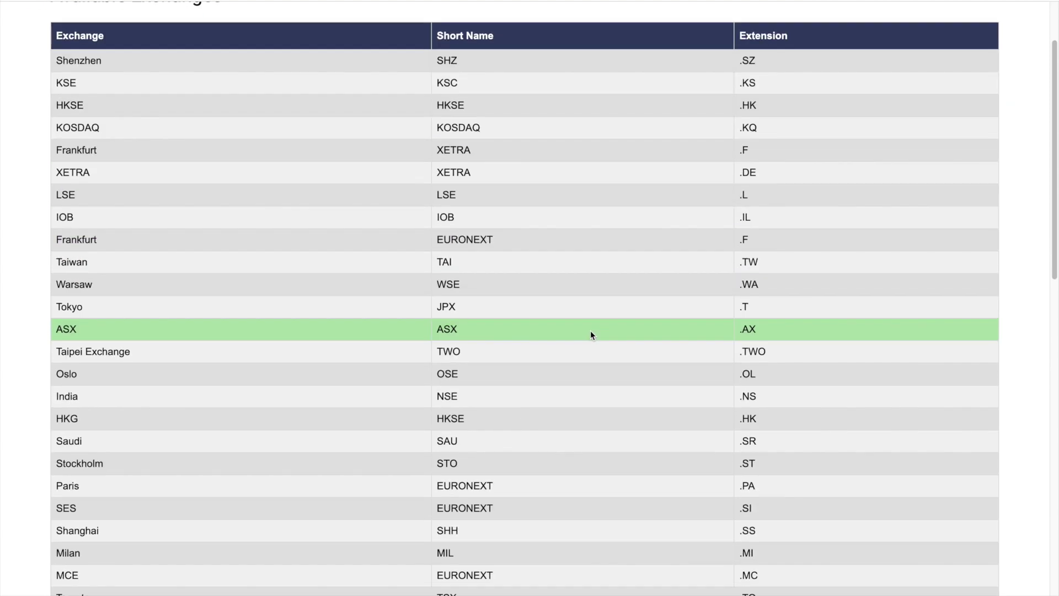
{"action": "scroll", "coordinate": [590, 331], "scroll_direction": "down", "scroll_amount": 7}
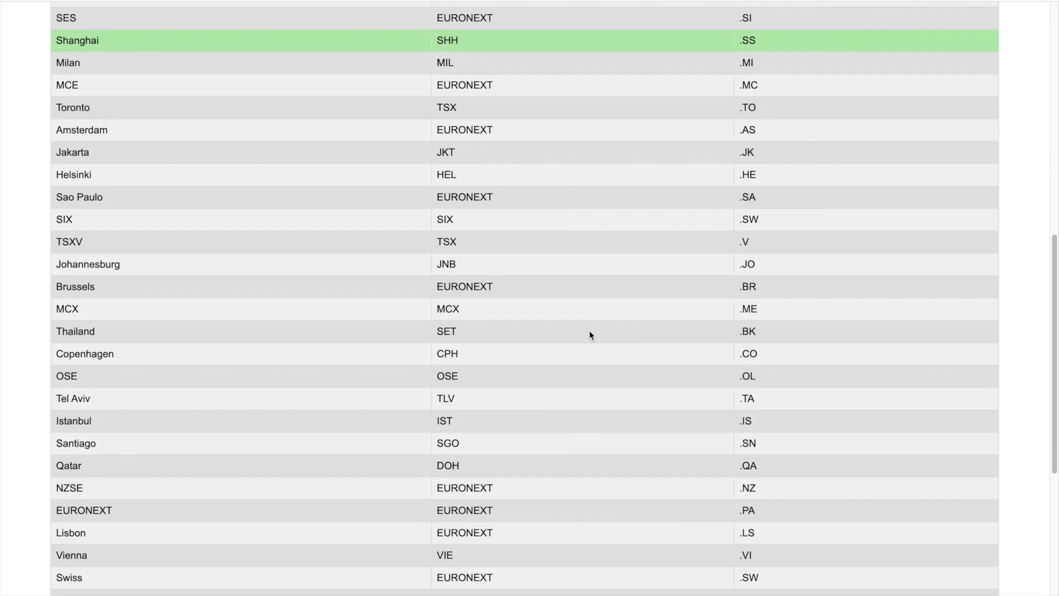
{"action": "scroll", "coordinate": [589, 334], "scroll_direction": "down", "scroll_amount": 5}
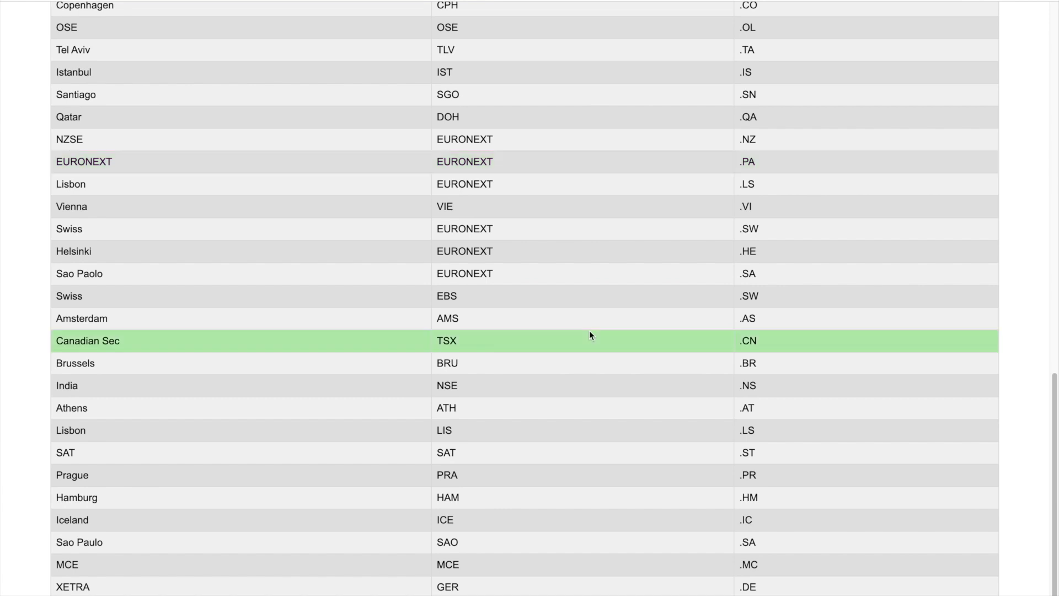
{"action": "key", "text": "Home"}
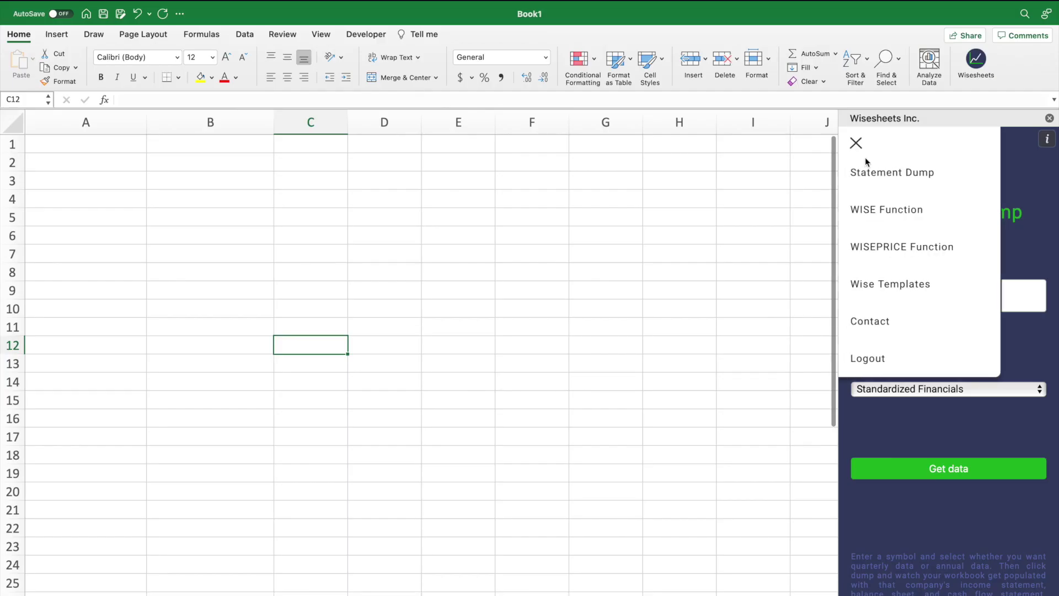
{"action": "left_click", "coordinate": [888, 210]}
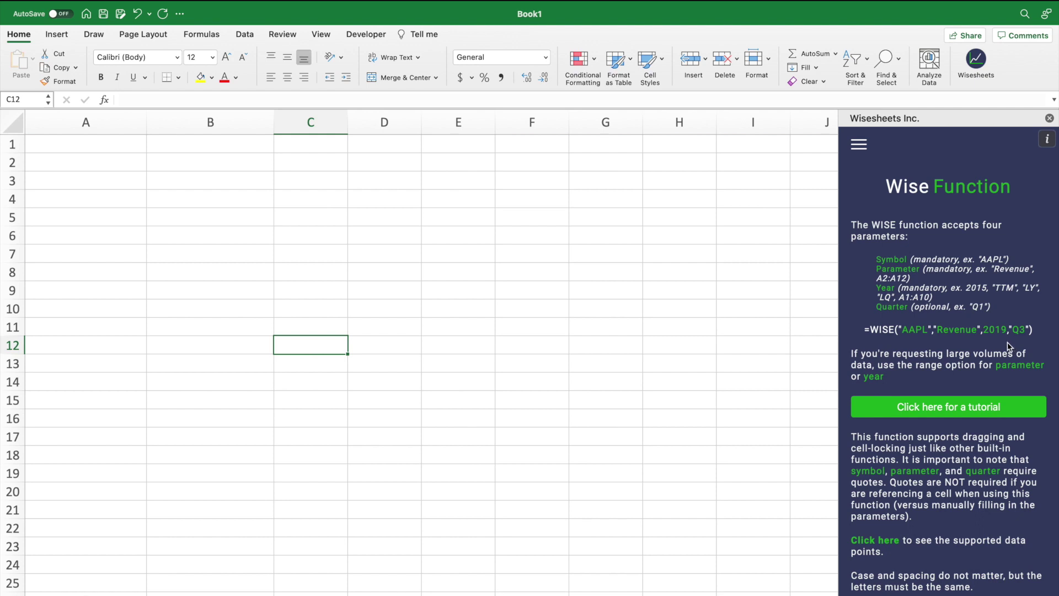
Select cell A1 on the AAPL Key Metrics FY sheet
{"action": "left_click", "coordinate": [100, 151]}
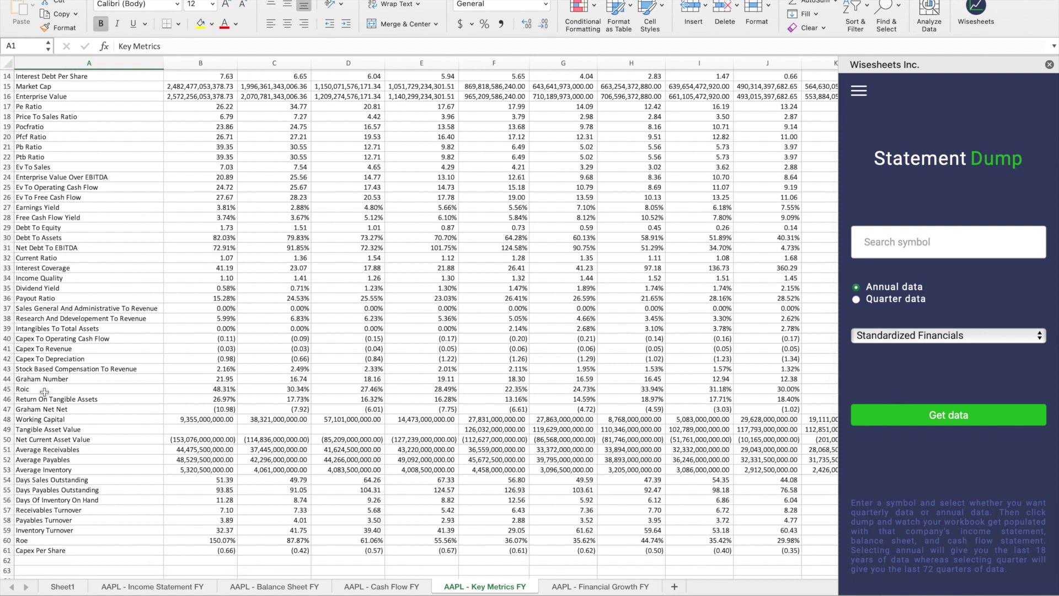
Copy the Roic-to-Capex Per Share labels, then enter =WISE(B1,A3,"ttm") in B3, returning 1.53
{"action": "left_click_drag", "start_coordinate": [44, 391], "coordinate": [52, 552]}
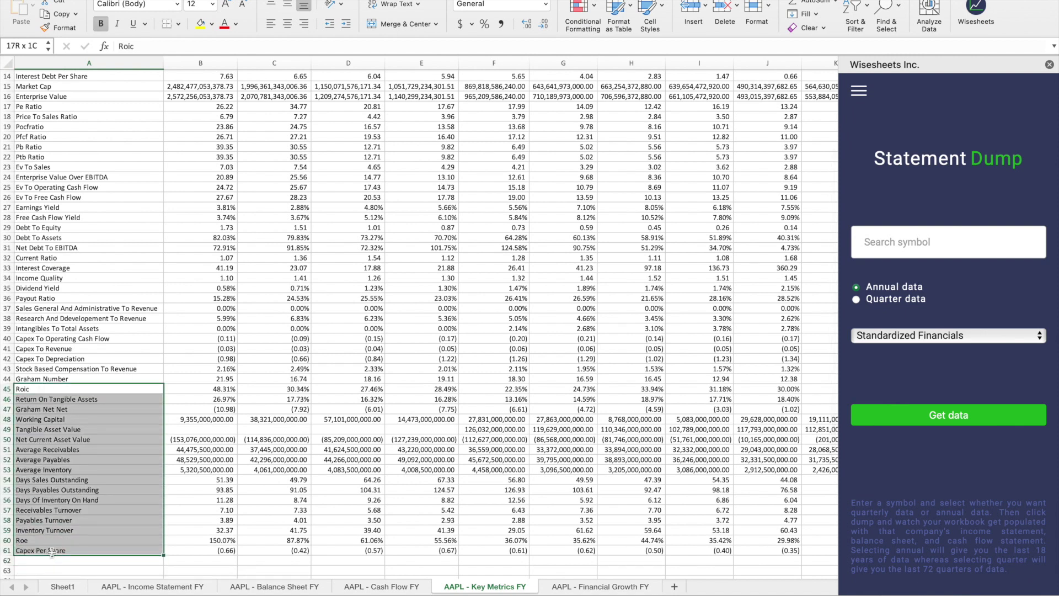
{"action": "key", "text": "ctrl+c"}
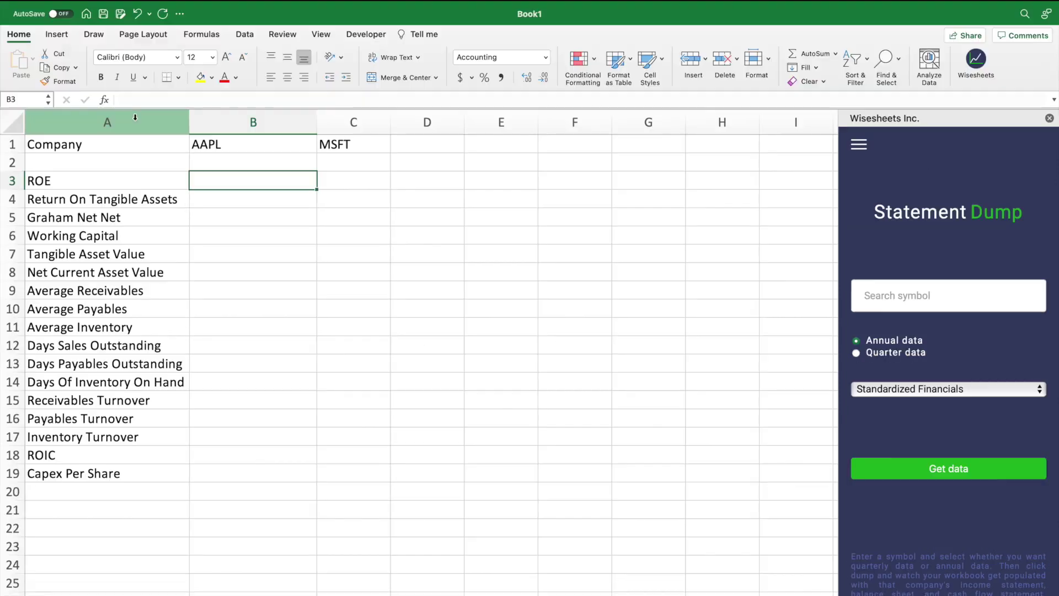
{"action": "type", "text": "=wise"}
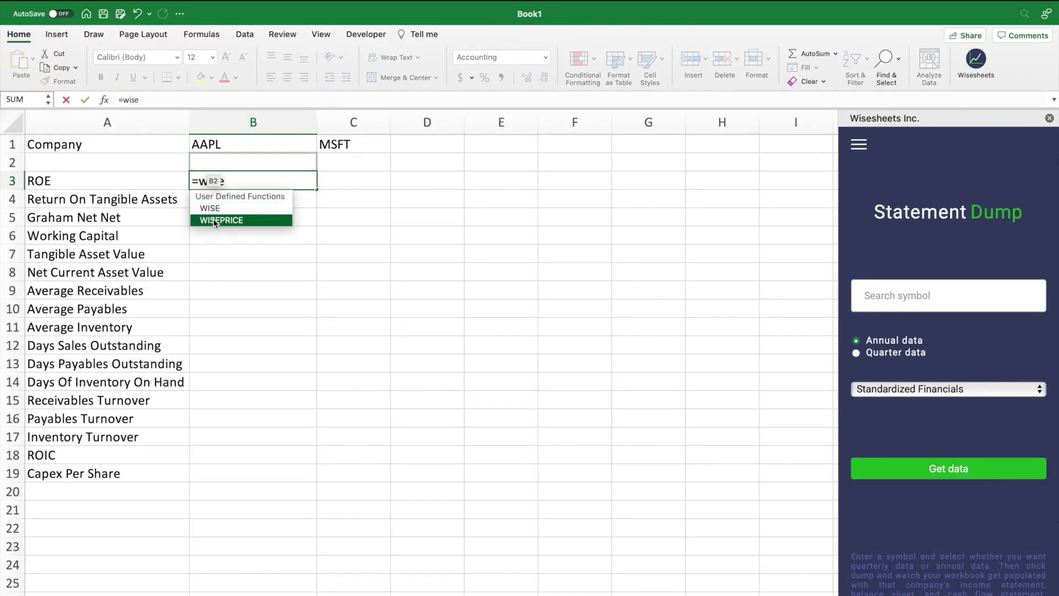
{"action": "double_click", "coordinate": [210, 208]}
{"action": "left_click", "coordinate": [217, 144]}
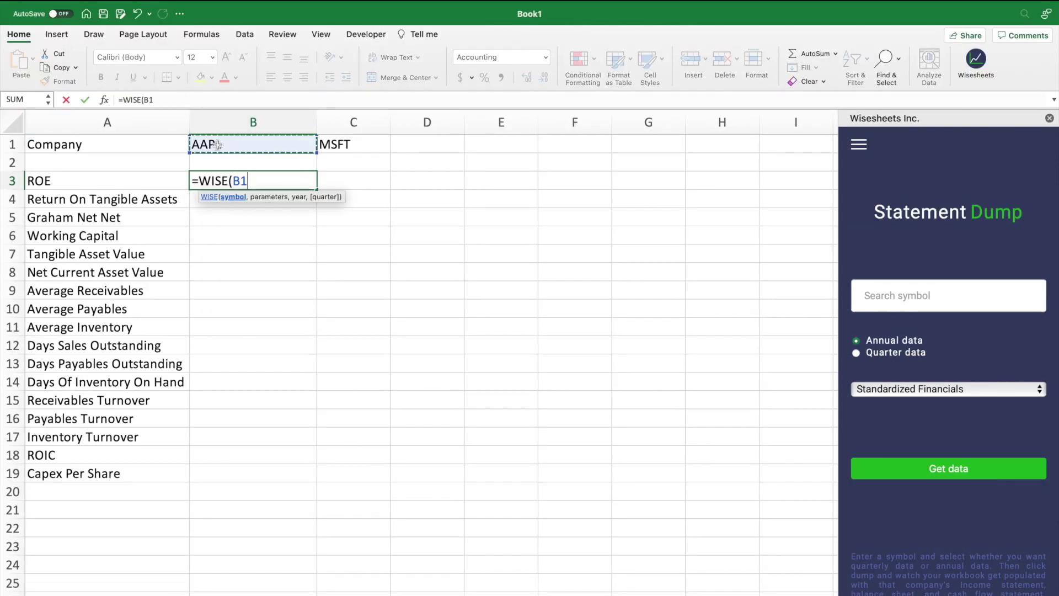
{"action": "type", "text": "."}
{"action": "left_click", "coordinate": [102, 184]}
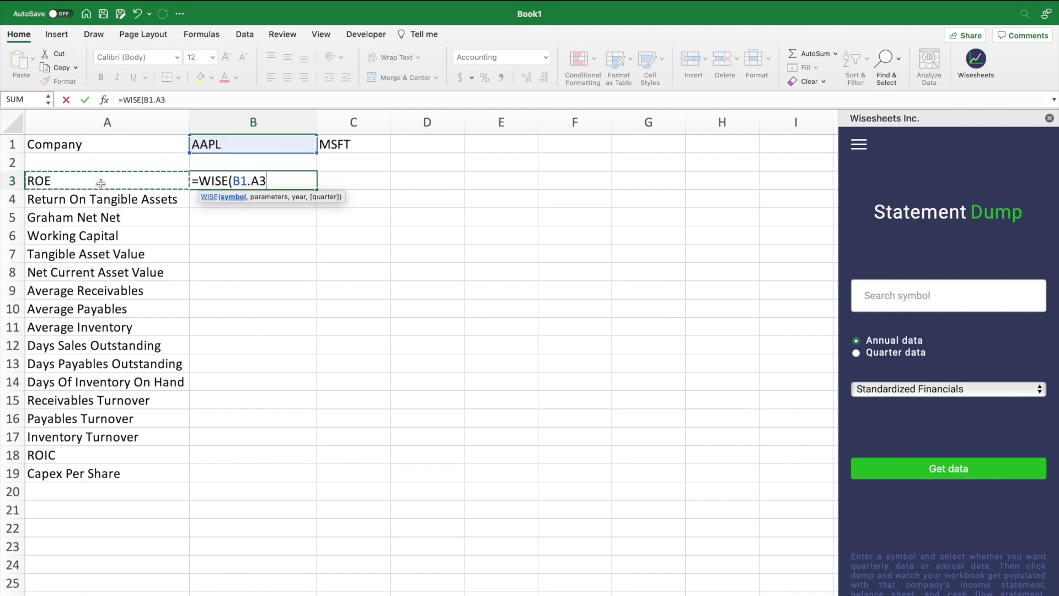
{"action": "key", "text": "BackSpace"}
{"action": "type", "text": ","}
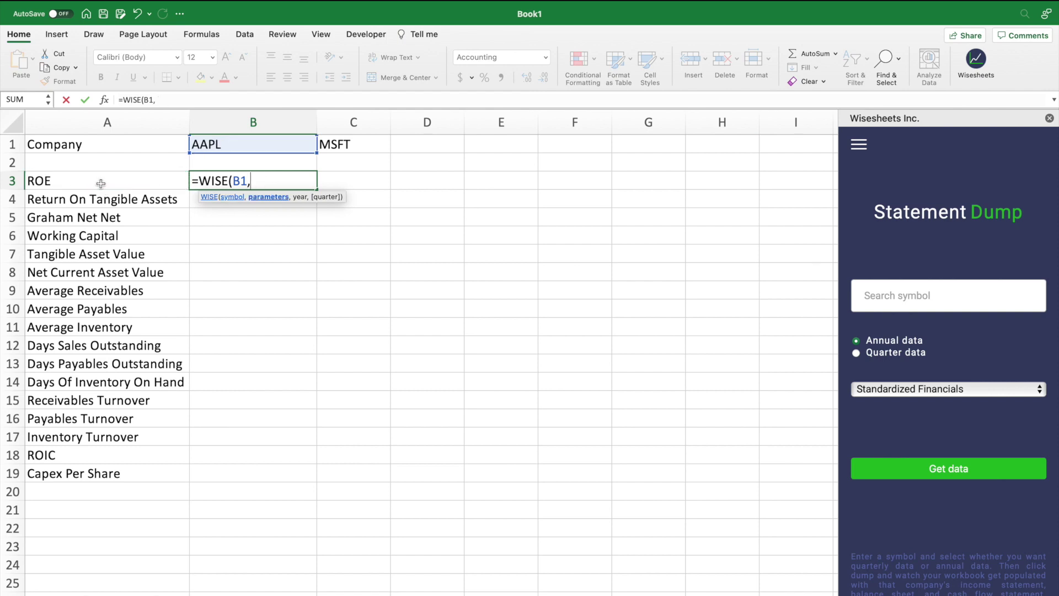
{"action": "left_click", "coordinate": [108, 180]}
{"action": "type", "text": ", \"ttm"}
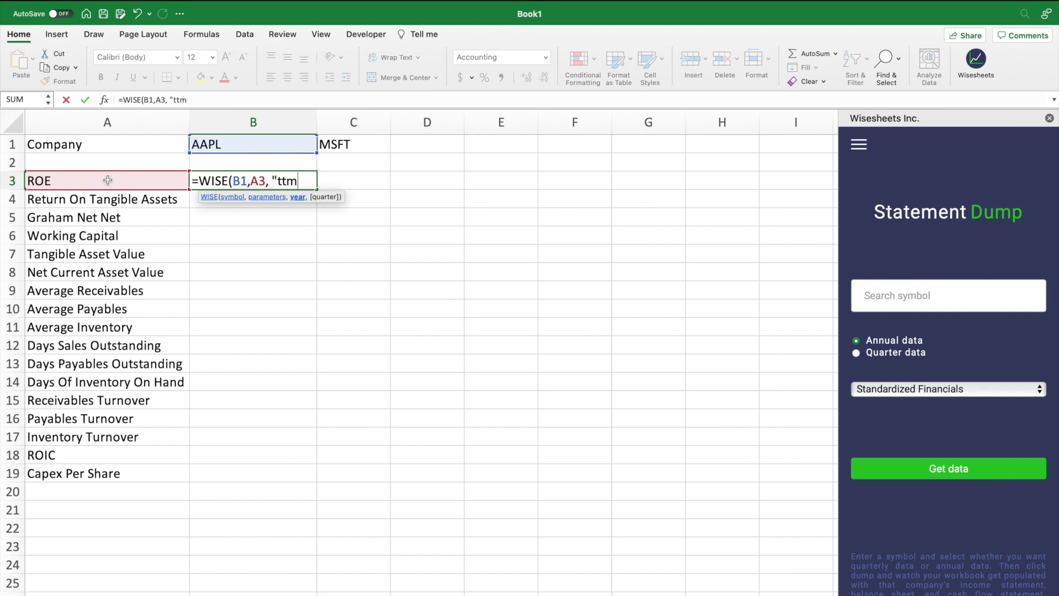
{"action": "type", "text": ")"}
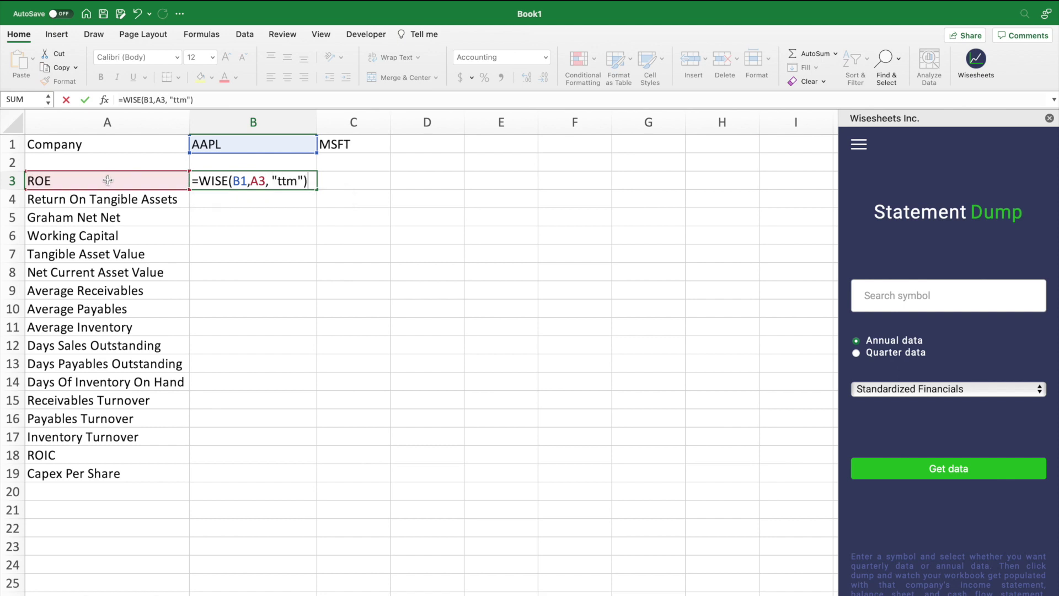
{"action": "key", "text": "Return"}
Check B3's formula and change the A3 label to lowercase 'roe'
{"action": "left_click", "coordinate": [276, 179]}
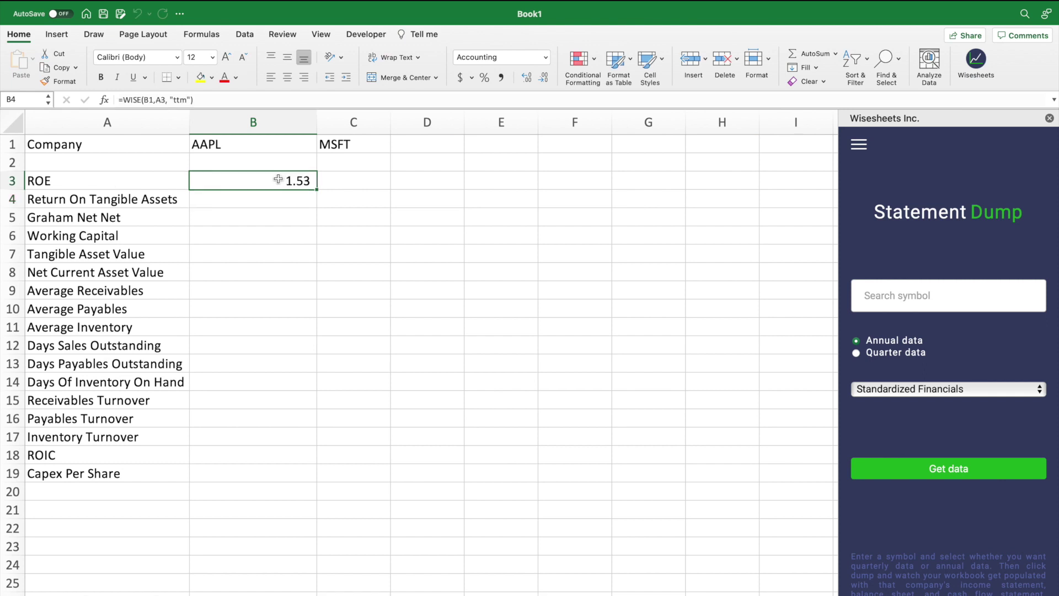
{"action": "left_click", "coordinate": [215, 98]}
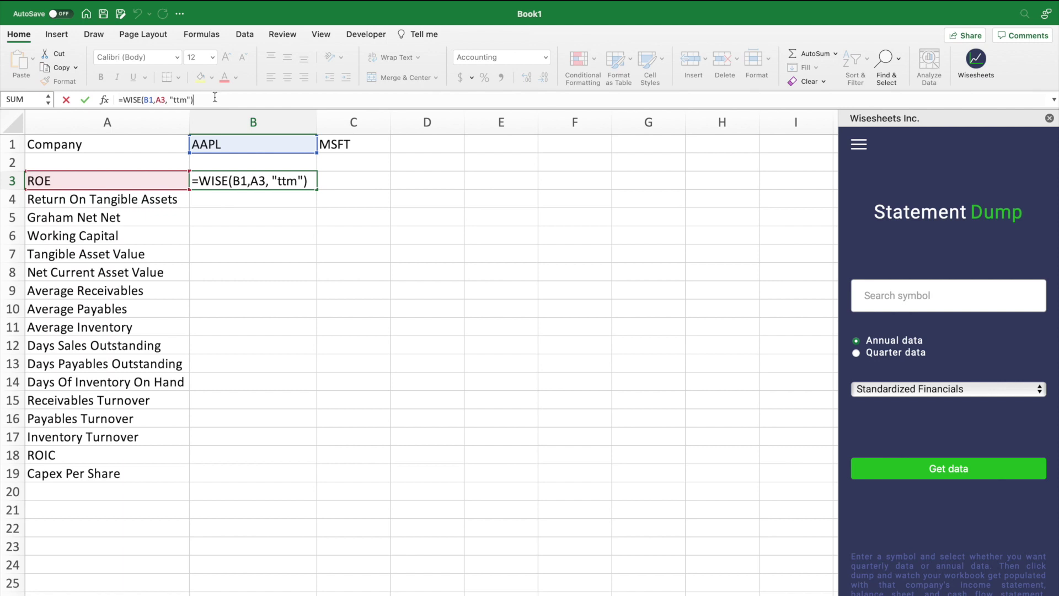
{"action": "key", "text": "Return"}
{"action": "left_click", "coordinate": [117, 177]}
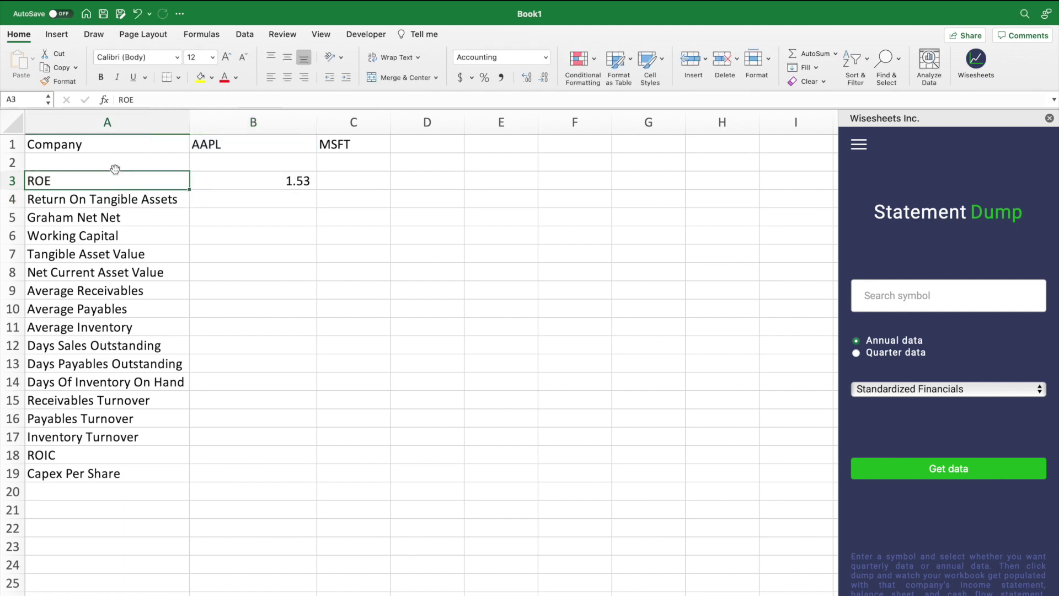
{"action": "left_click", "coordinate": [134, 98]}
{"action": "key", "text": "BackSpace"}
{"action": "key", "text": "BackSpace"}
{"action": "key", "text": "BackSpace"}
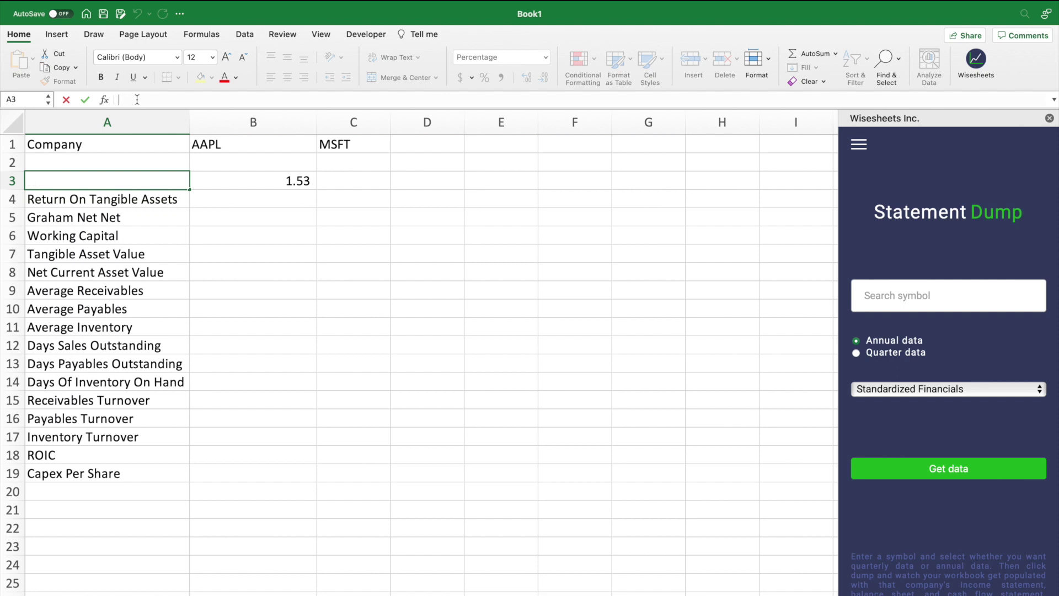
{"action": "type", "text": "roe"}
{"action": "key", "text": "Return"}
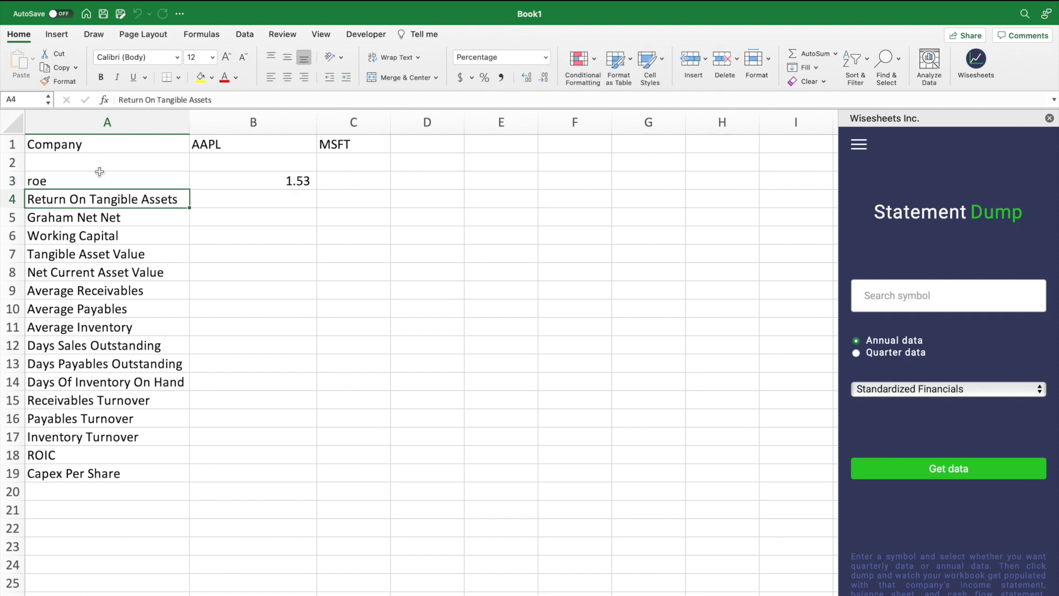
Anchor B3's references as =WISE(B$1,$A3,"ttm"), still returning 1.53
{"action": "left_click", "coordinate": [255, 178]}
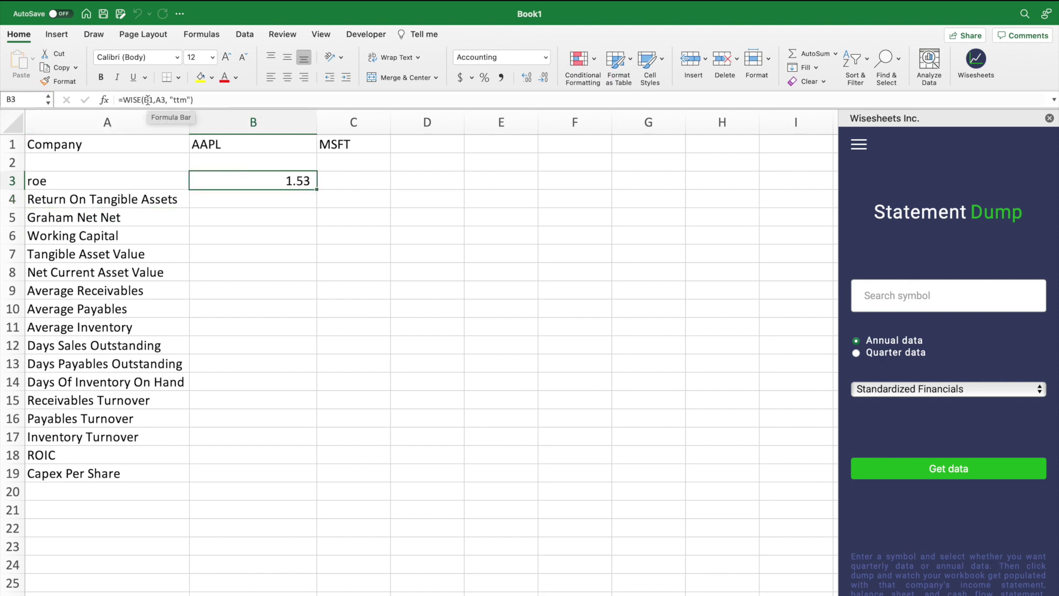
{"action": "left_click", "coordinate": [189, 99]}
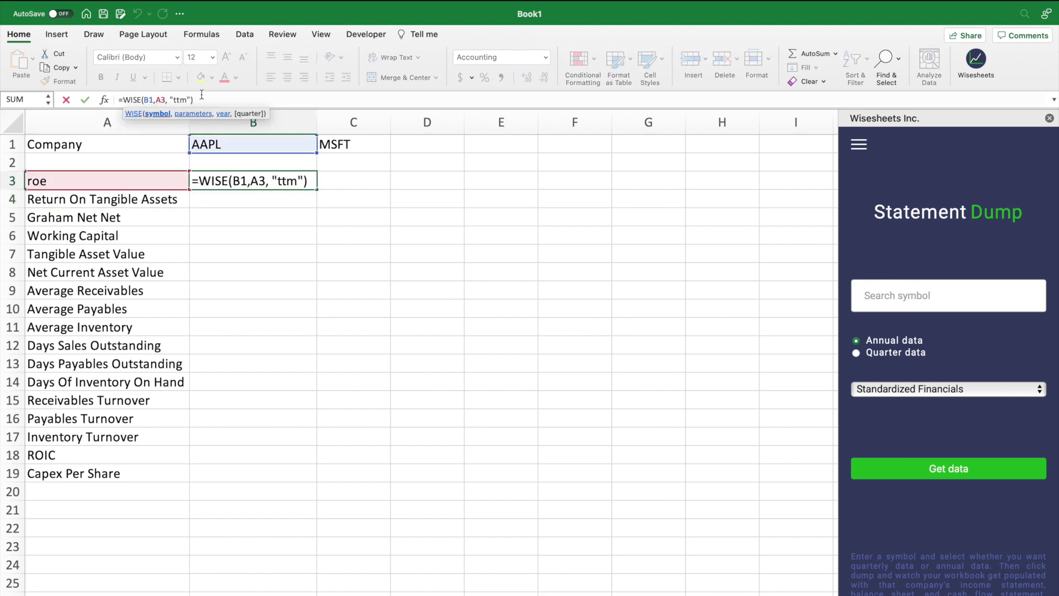
{"action": "left_click", "coordinate": [161, 100]}
{"action": "type", "text": "$1,A$"}
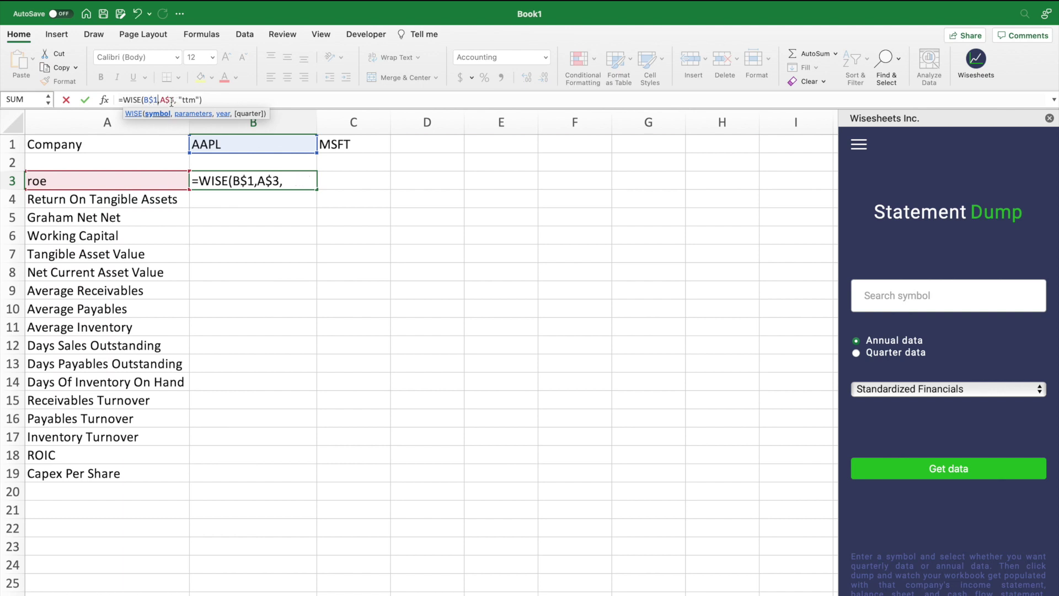
{"action": "key", "text": "BackSpace"}
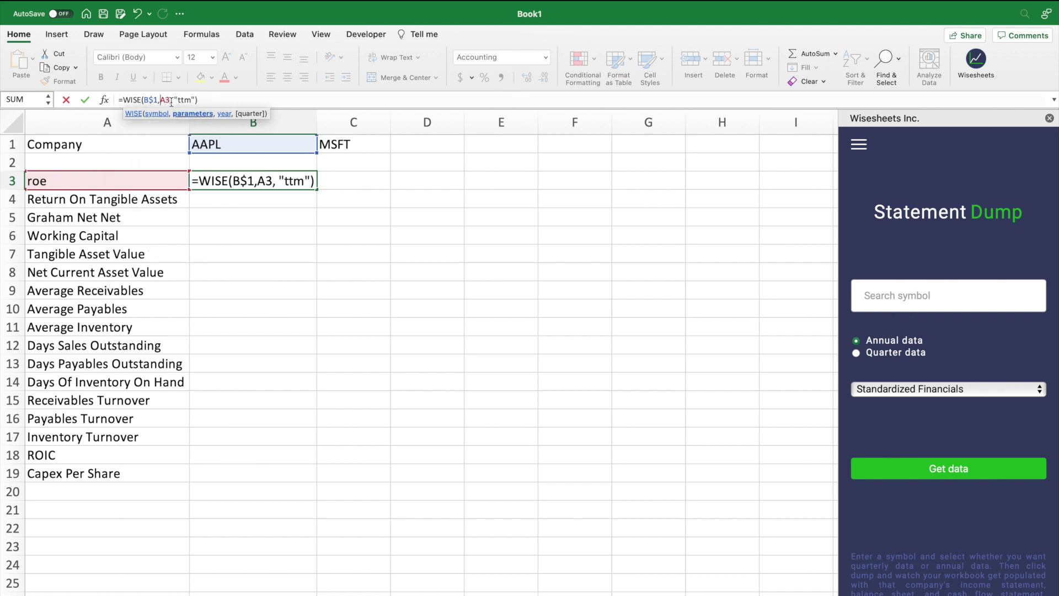
{"action": "key", "text": "Return"}
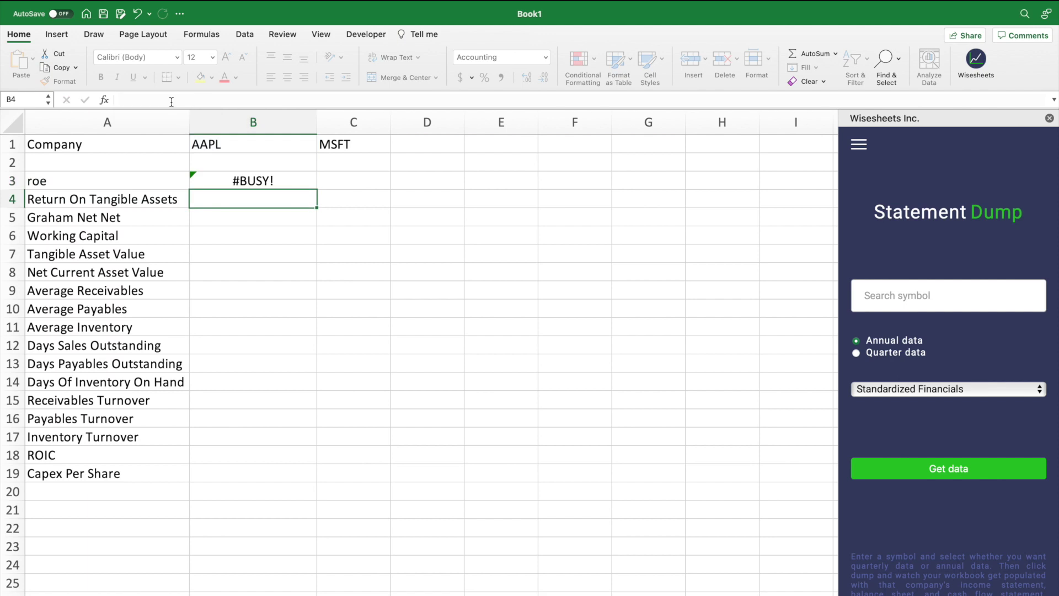
{"action": "left_click", "coordinate": [277, 187]}
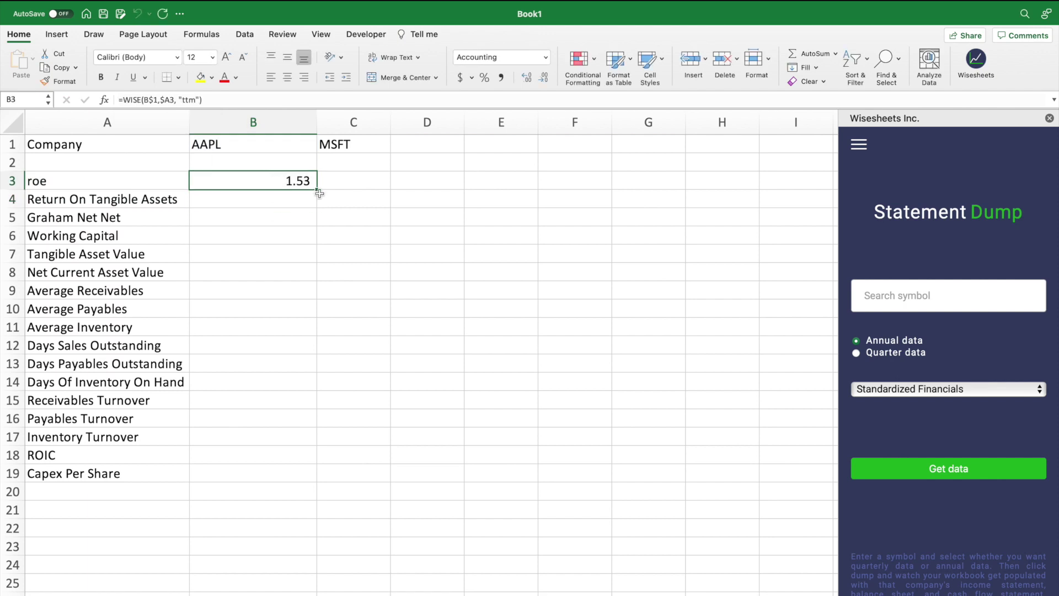
Fill the metric formulas from B3 across to column C through row 19 and autofit column C
{"action": "left_click_drag", "start_coordinate": [317, 189], "coordinate": [385, 476]}
{"action": "double_click", "coordinate": [391, 121]}
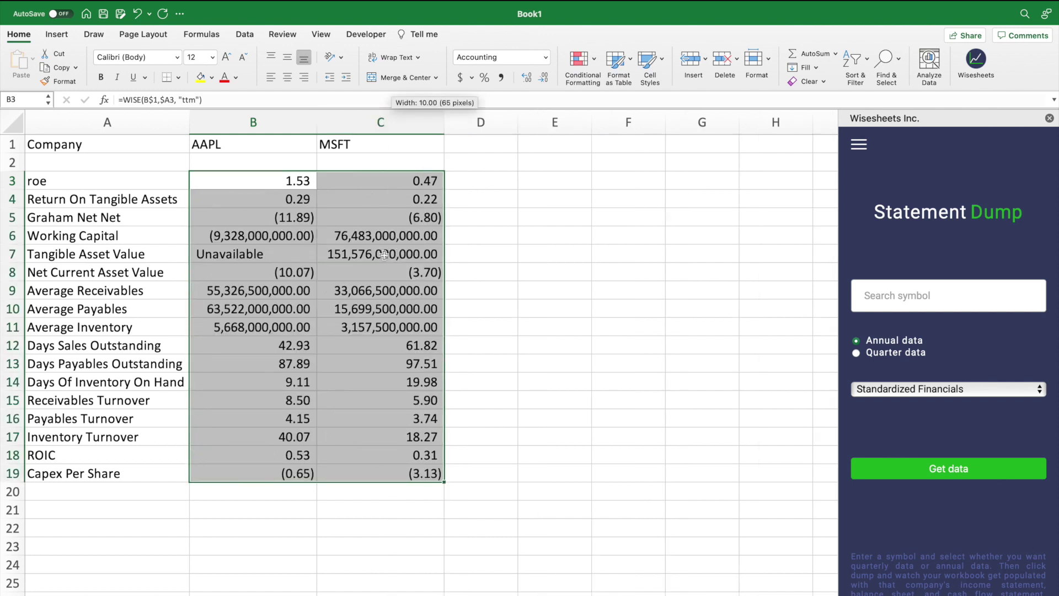
{"action": "left_click", "coordinate": [229, 538]}
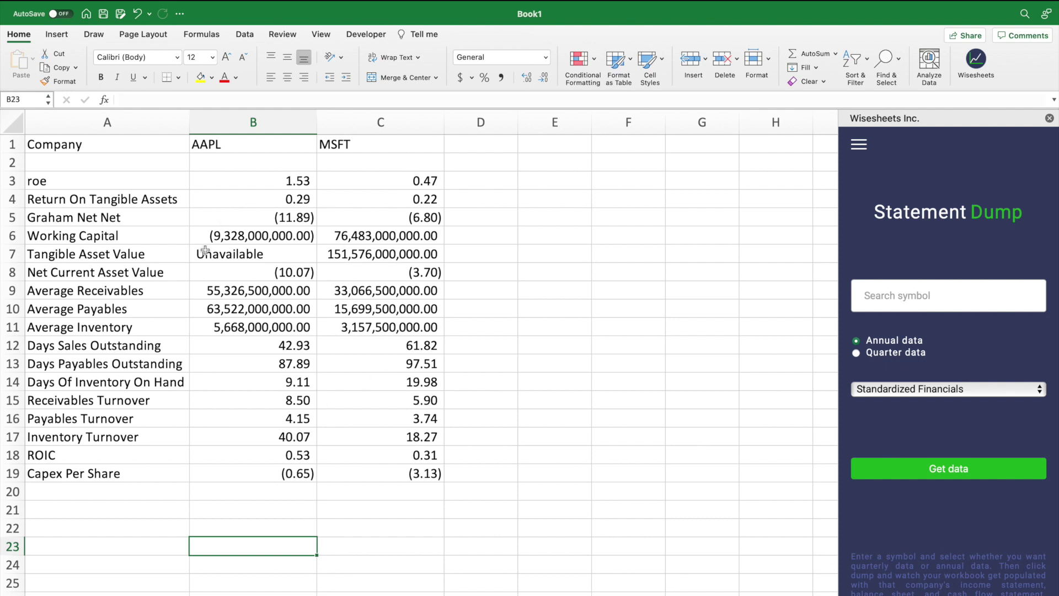
Replace MSFT with AMZN in C1, then search the Wisesheets symbol box for 'activi'
{"action": "left_click", "coordinate": [384, 146]}
{"action": "key", "text": "Delete"}
{"action": "type", "text": "AMZN"}
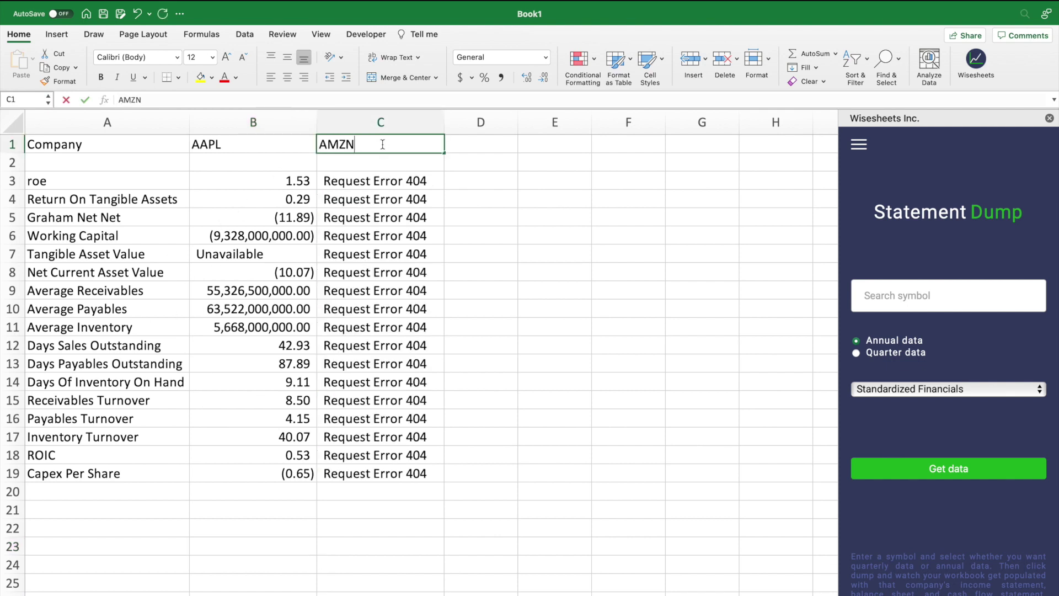
{"action": "key", "text": "Return"}
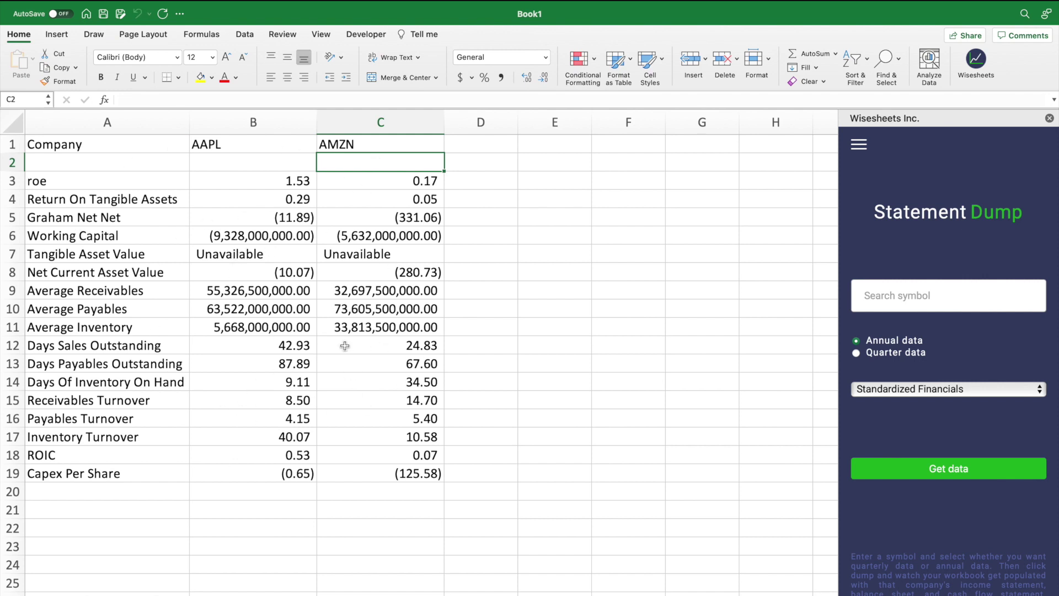
{"action": "left_click", "coordinate": [904, 302]}
{"action": "type", "text": "activi"}
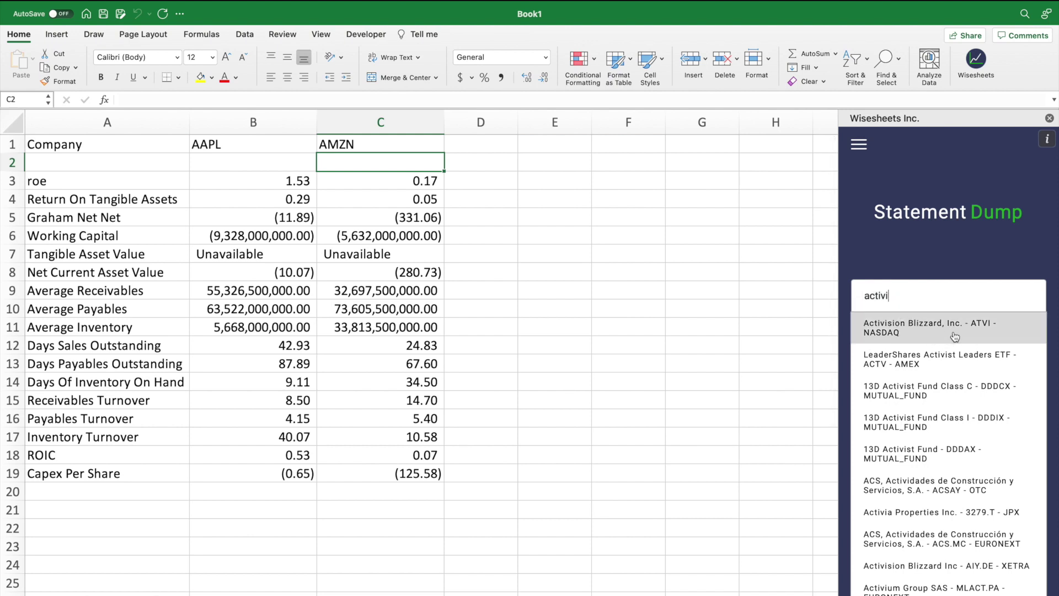
Search Statement Dump for 'telus' and pick TELUS Corporation - T.TO - TSX
{"action": "left_click", "coordinate": [888, 296]}
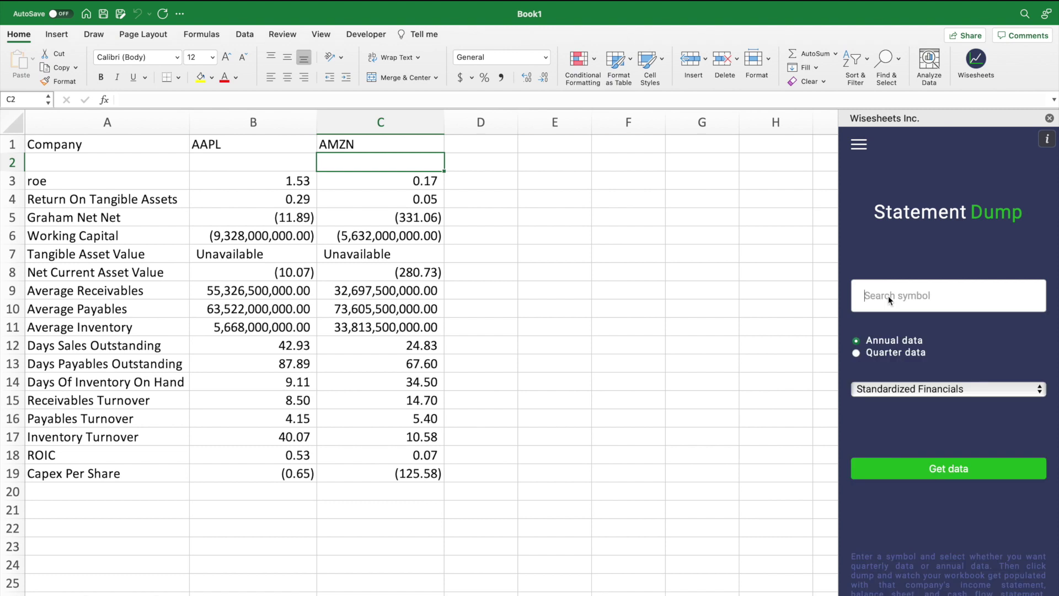
{"action": "type", "text": "telus"}
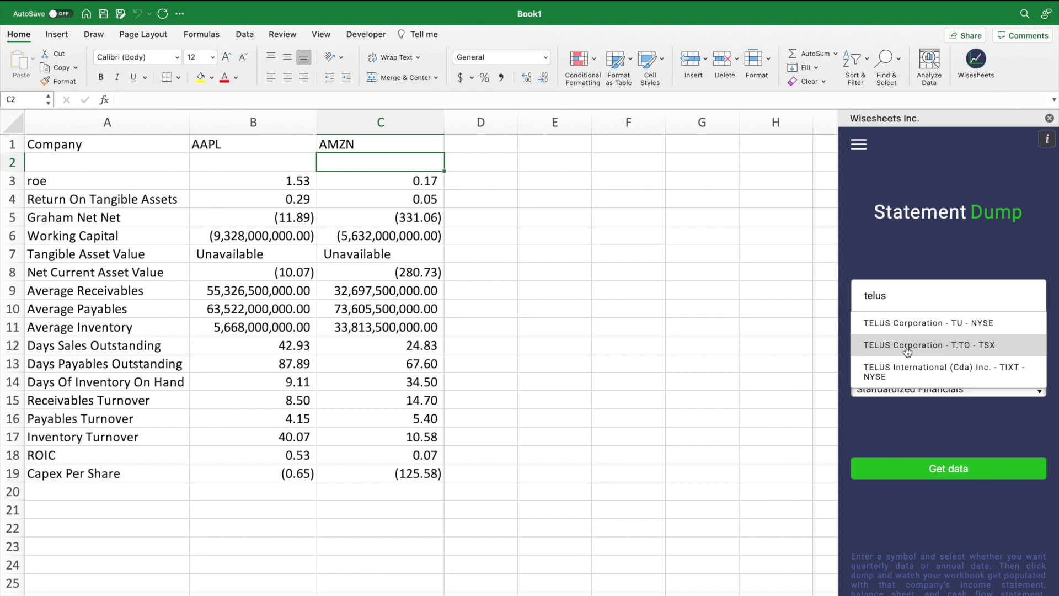
{"action": "left_click", "coordinate": [934, 346]}
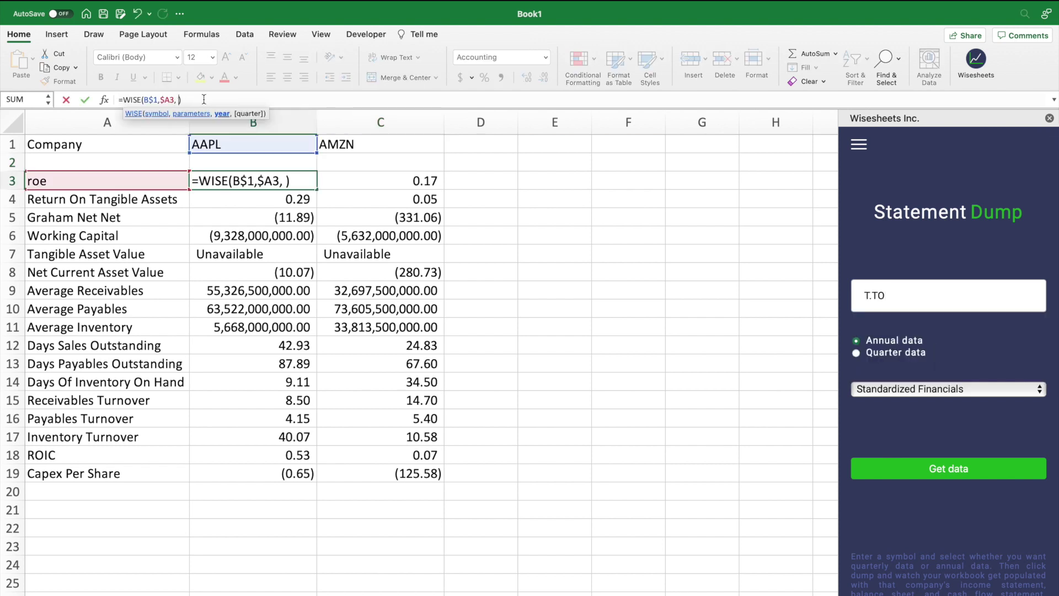
Set B3's roe formula to year 2021, and undo a trial 'ly' period edit in C3
{"action": "type", "text": "2021"}
{"action": "key", "text": "Return"}
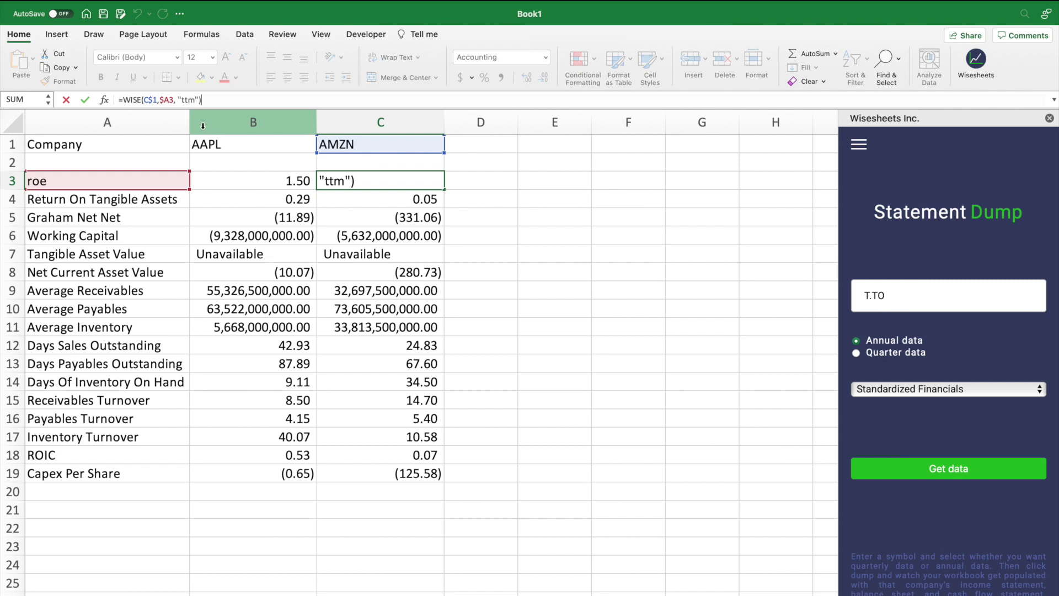
{"action": "left_click", "coordinate": [196, 97]}
{"action": "key", "text": "BackSpace"}
{"action": "key", "text": "BackSpace"}
{"action": "key", "text": "BackSpace"}
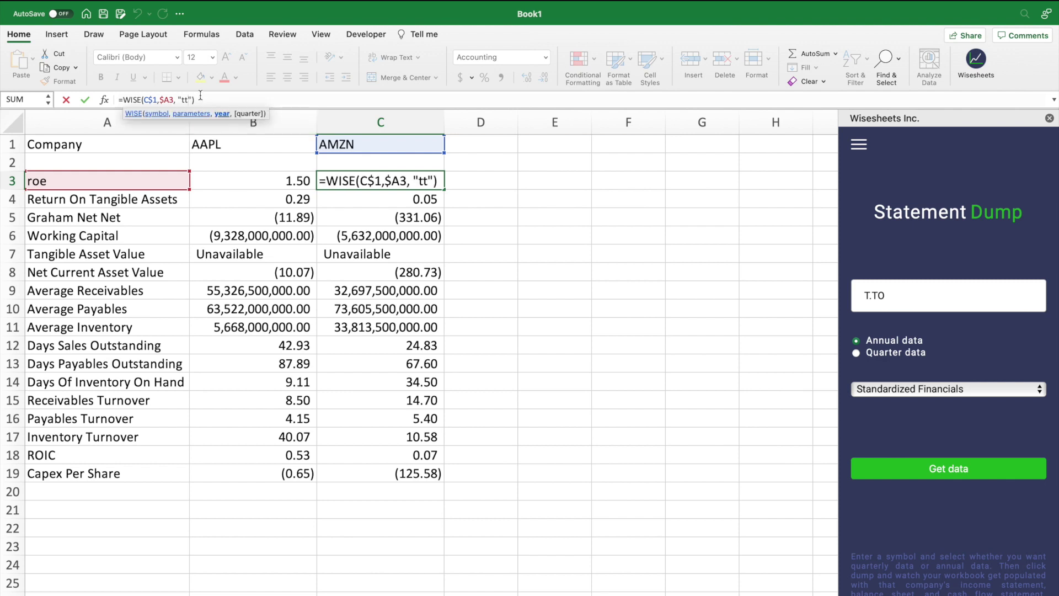
{"action": "type", "text": "ly"}
{"action": "key", "text": "Return"}
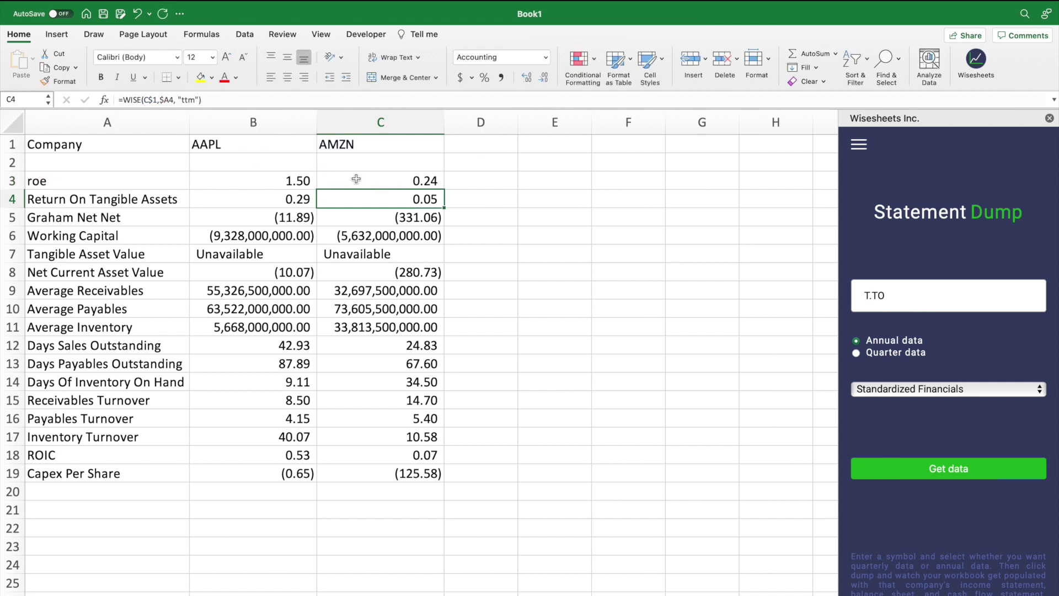
{"action": "left_click", "coordinate": [356, 179]}
{"action": "key", "text": "super+z"}
Change B18's ROIC formula to =WISE(B$1,$A18, 2020, "q1")
{"action": "left_click", "coordinate": [281, 457]}
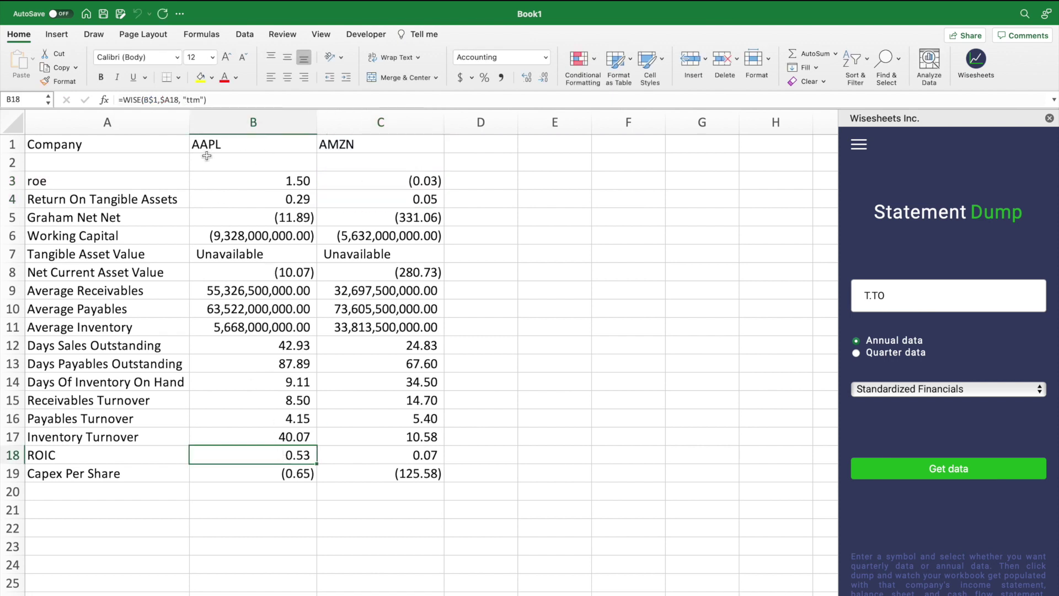
{"action": "left_click", "coordinate": [205, 100]}
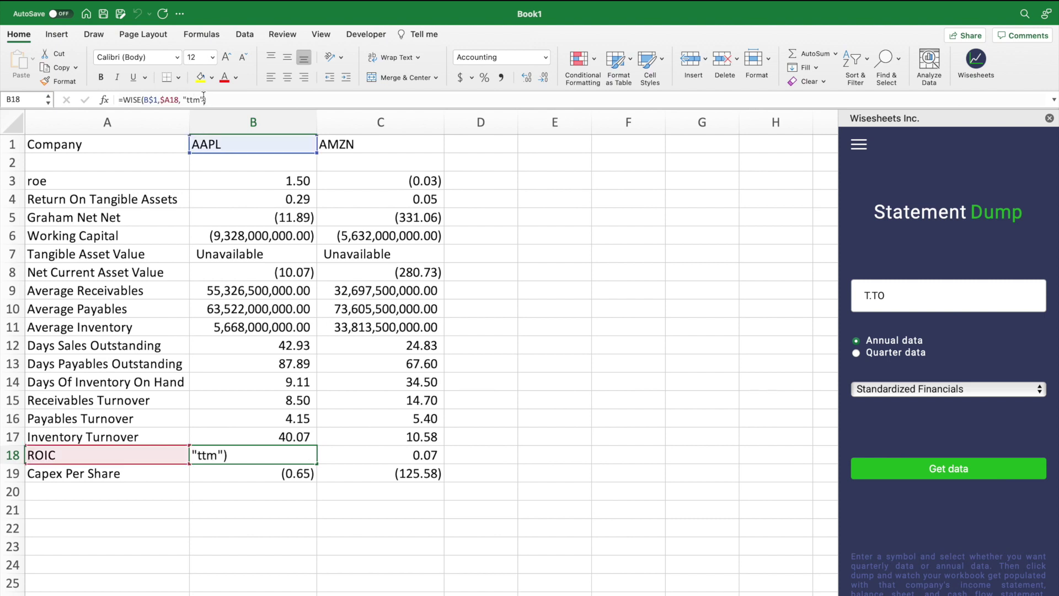
{"action": "key", "text": "BackSpace"}
{"action": "key", "text": "BackSpace"}
{"action": "key", "text": "BackSpace"}
{"action": "key", "text": "BackSpace"}
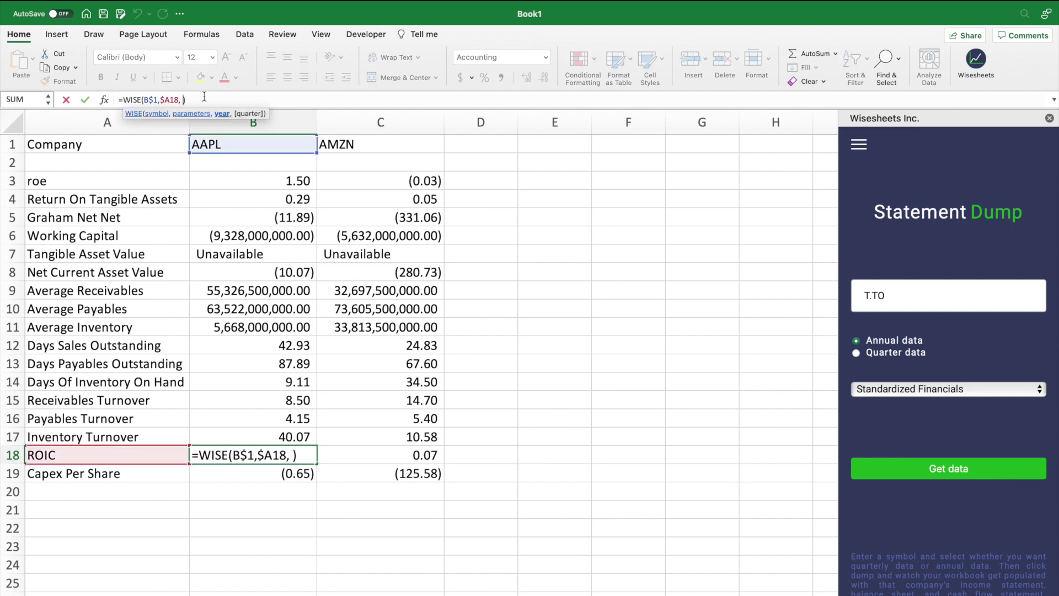
{"action": "type", "text": "2020"}
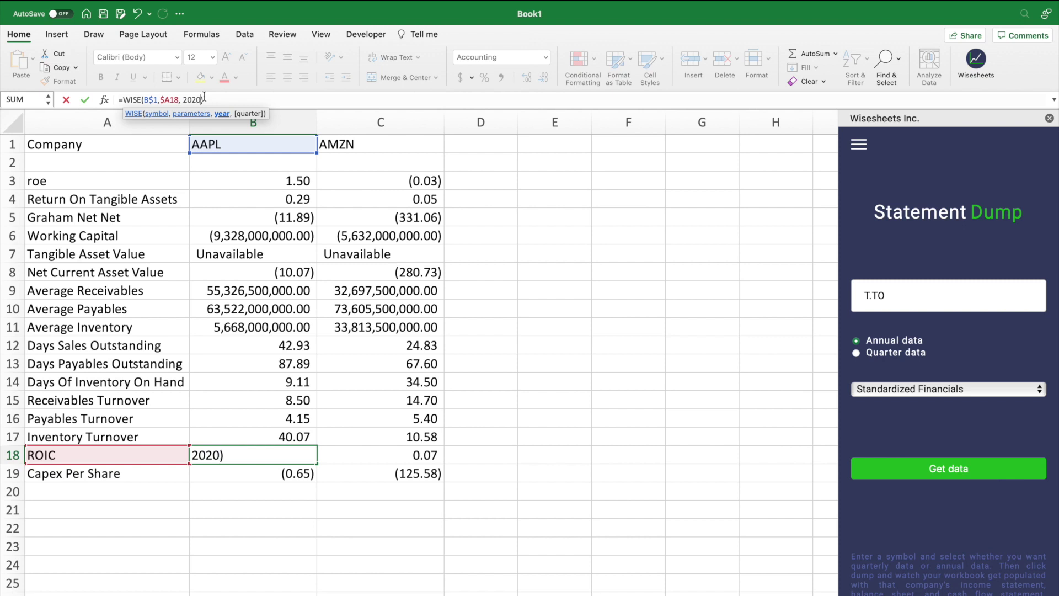
{"action": "type", "text": ", \""}
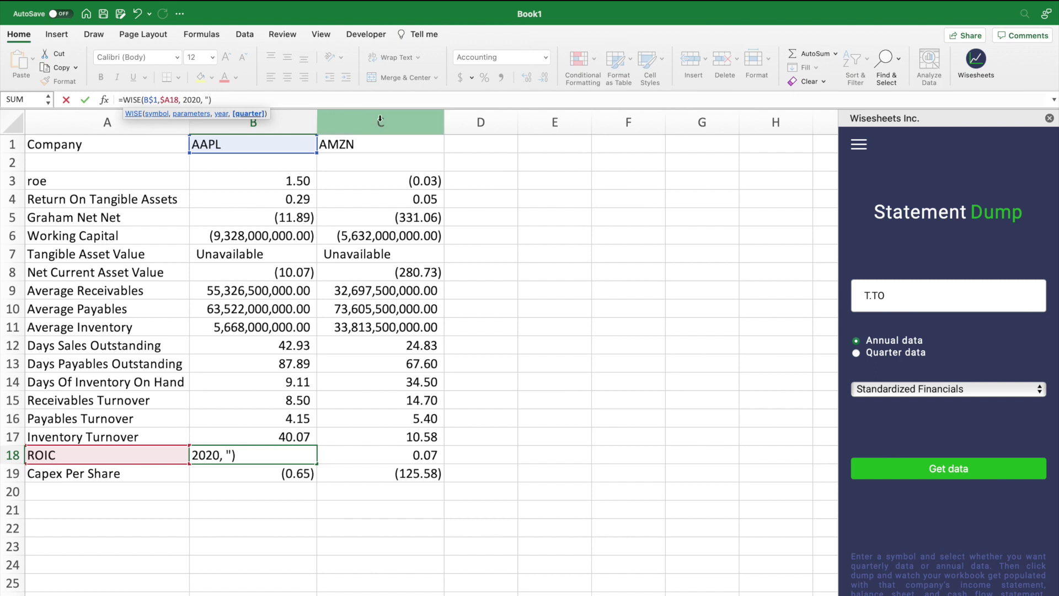
{"action": "type", "text": "q1\""}
{"action": "key", "text": "Return"}
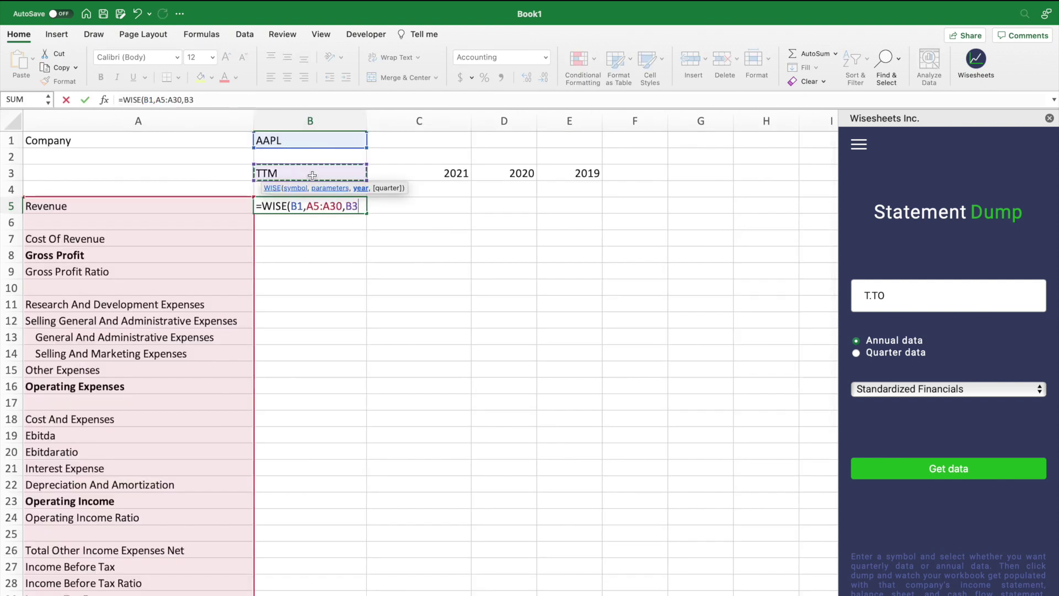
Enter =WISE(B1,A5:A30,B3:E3) in B5 to fill AAPL's income statement for TTM through 2019
{"action": "left_click_drag", "start_coordinate": [353, 173], "coordinate": [566, 177]}
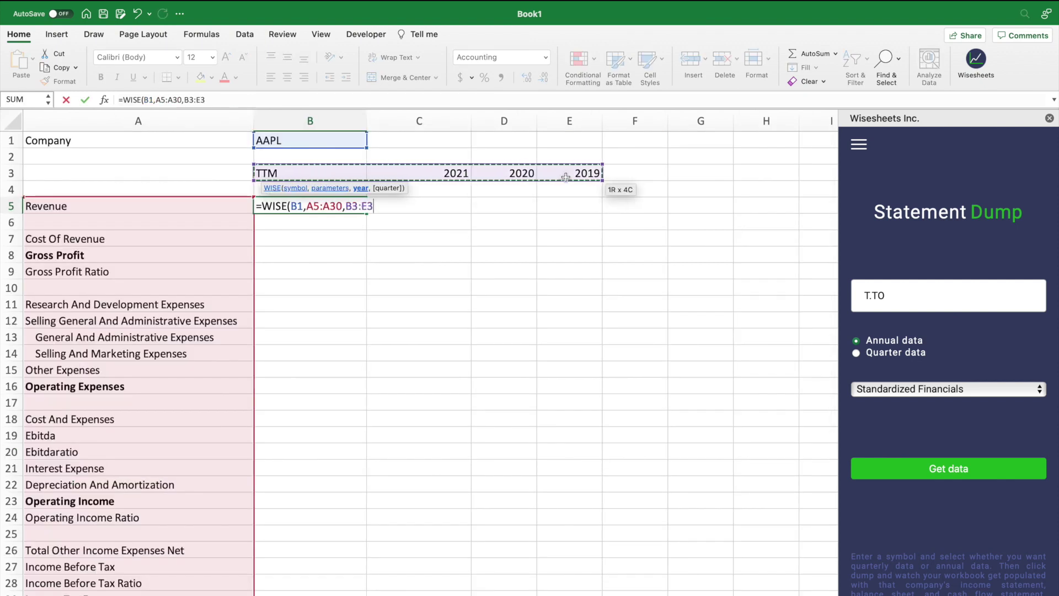
{"action": "left_click", "coordinate": [231, 102]}
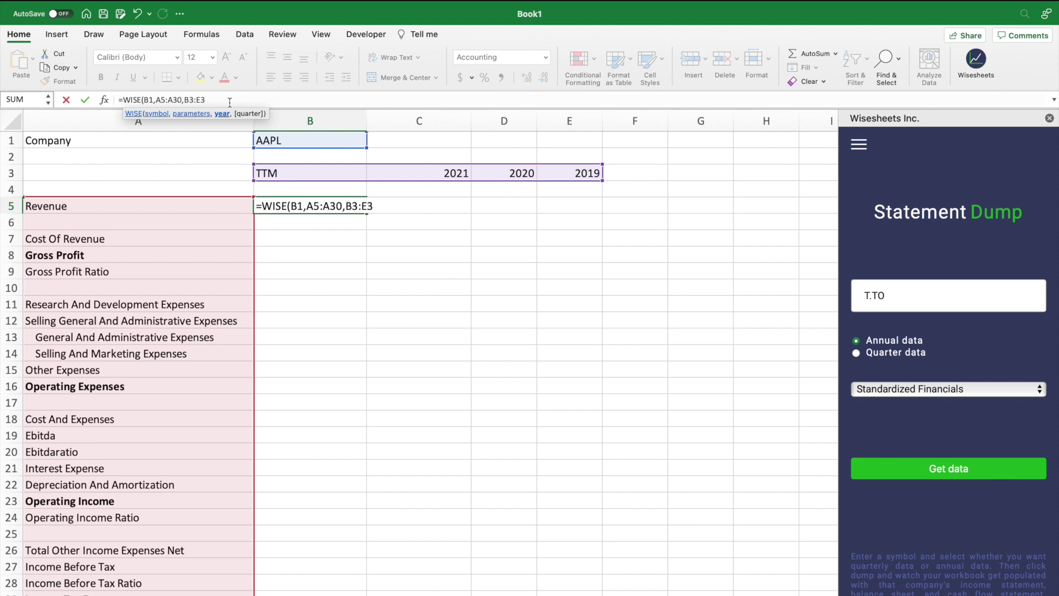
{"action": "type", "text": ")"}
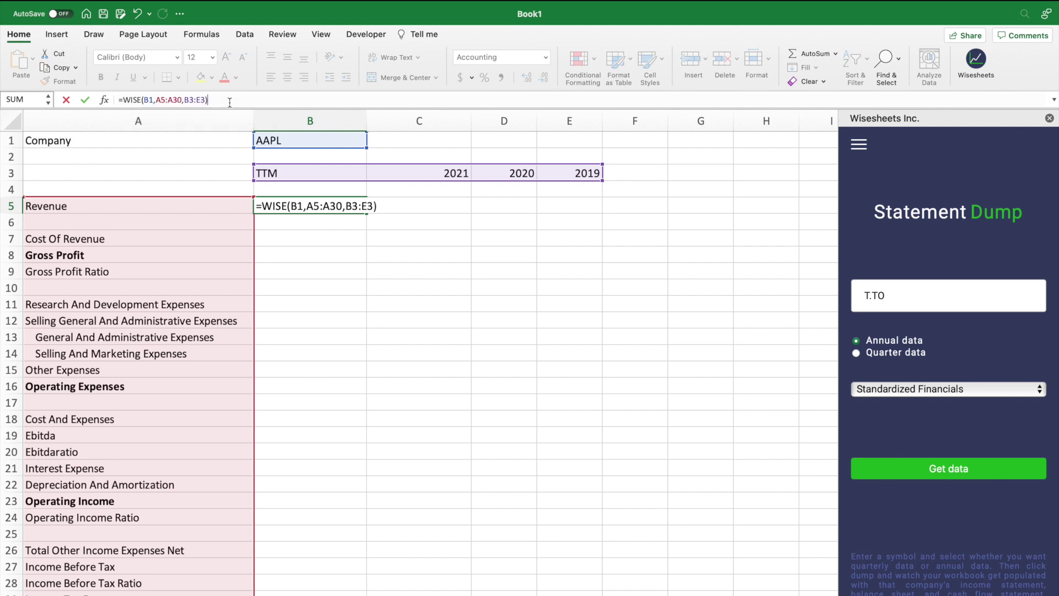
{"action": "left_click", "coordinate": [426, 287]}
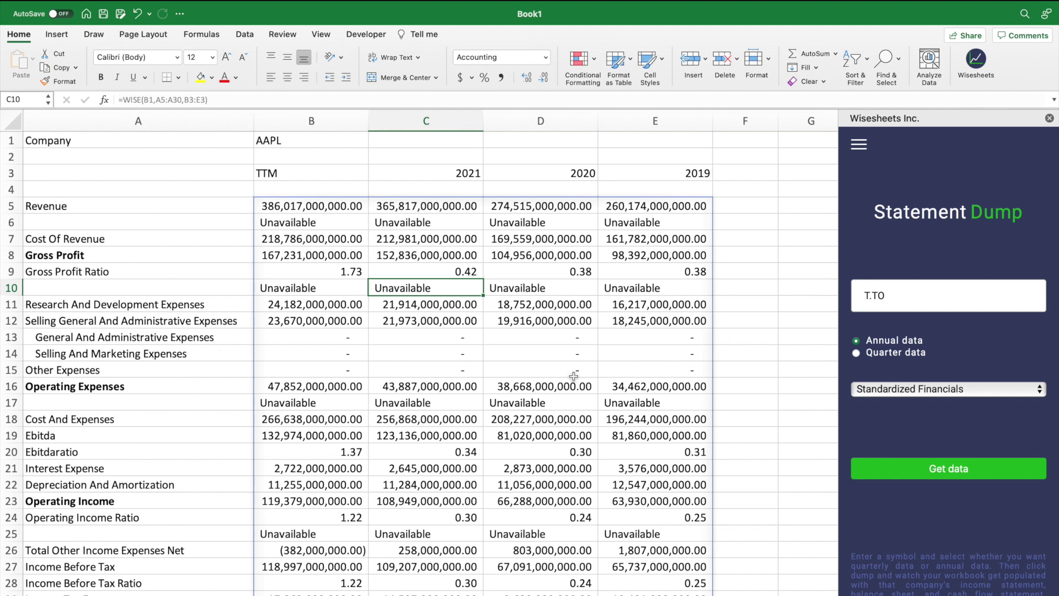
{"action": "left_click", "coordinate": [356, 208]}
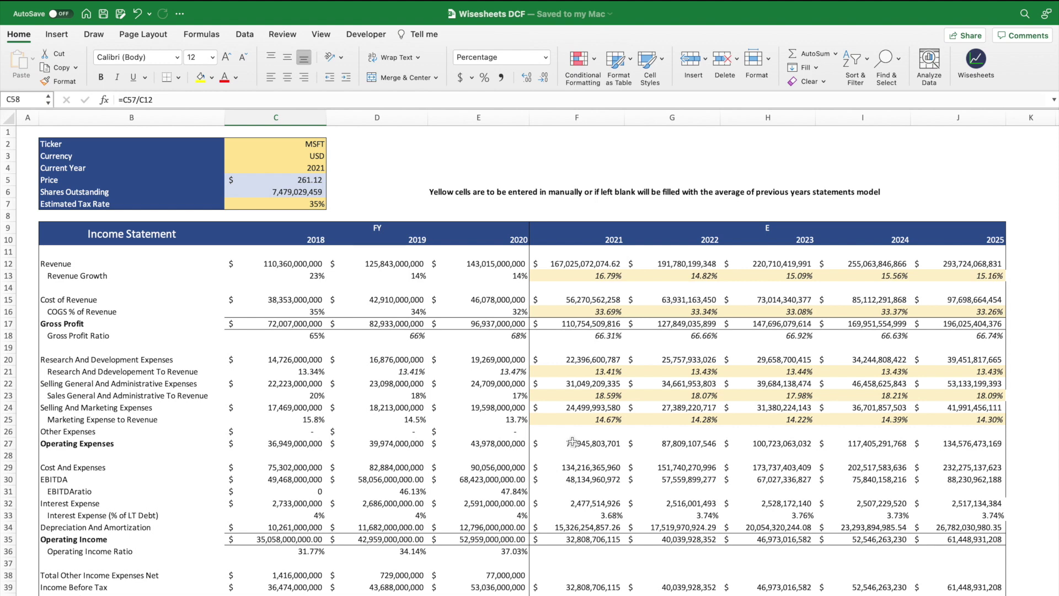
Select the 2021–2025 revenue growth estimates and change the DCF model's ticker from MSFT to AMZN
{"action": "left_click", "coordinate": [598, 278]}
{"action": "left_click_drag", "start_coordinate": [597, 278], "coordinate": [966, 275]}
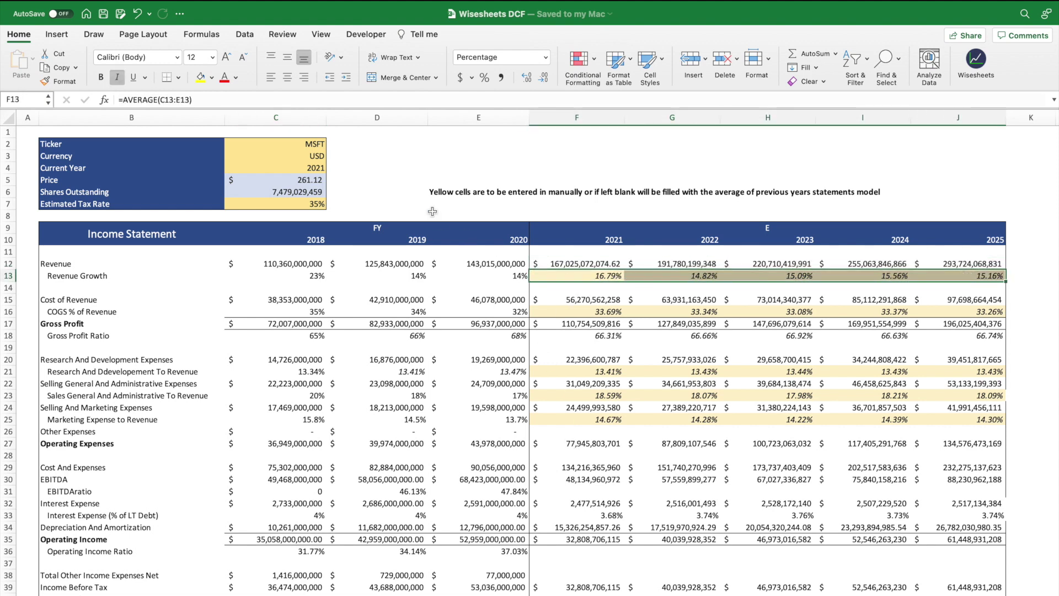
{"action": "left_click", "coordinate": [316, 144]}
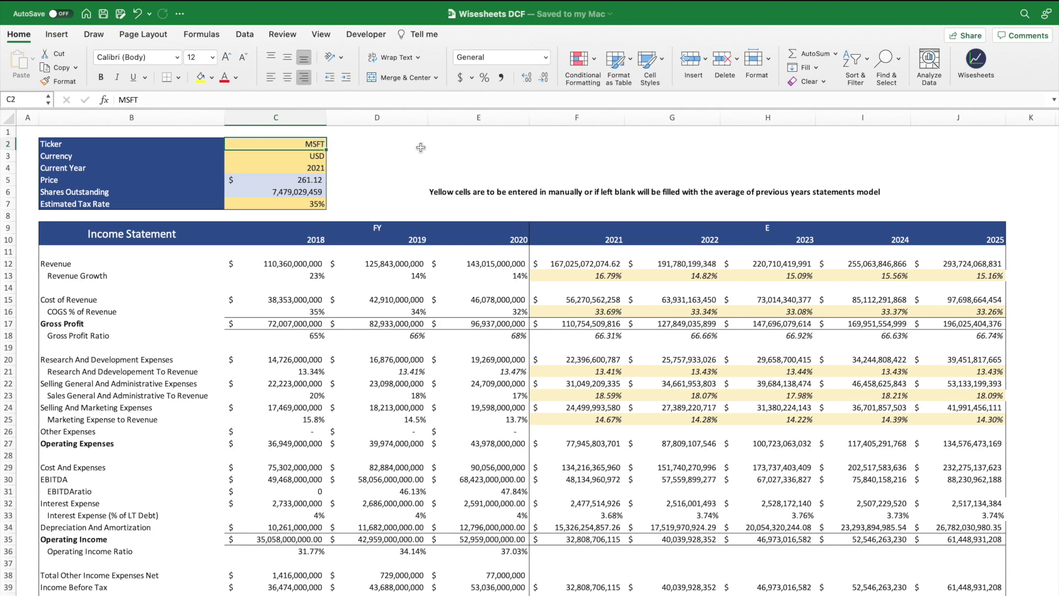
{"action": "key", "text": "Delete"}
{"action": "type", "text": "AM"}
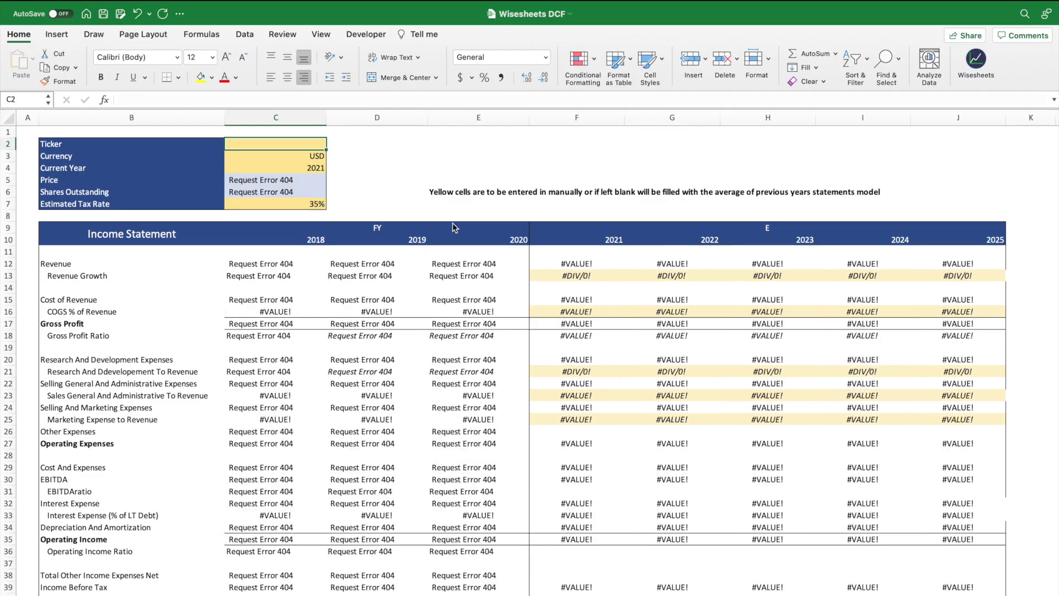
{"action": "type", "text": "ZN"}
{"action": "key", "text": "Return"}
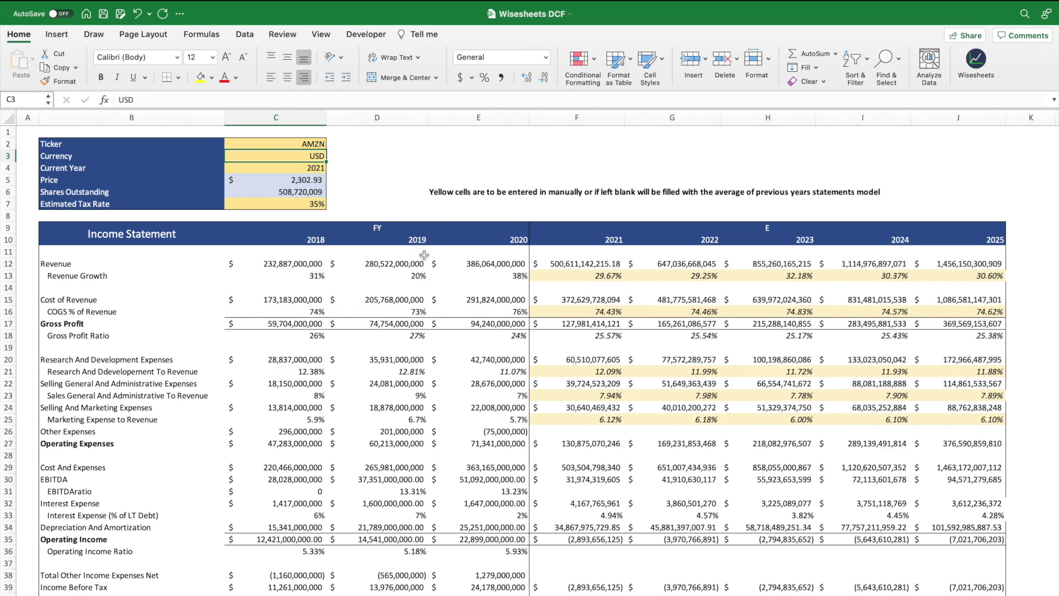
Review the DCF sheet, checking the ticker in C2 and row 13's averaged growth forecasts
{"action": "scroll", "coordinate": [355, 288], "scroll_direction": "down", "scroll_amount": 20}
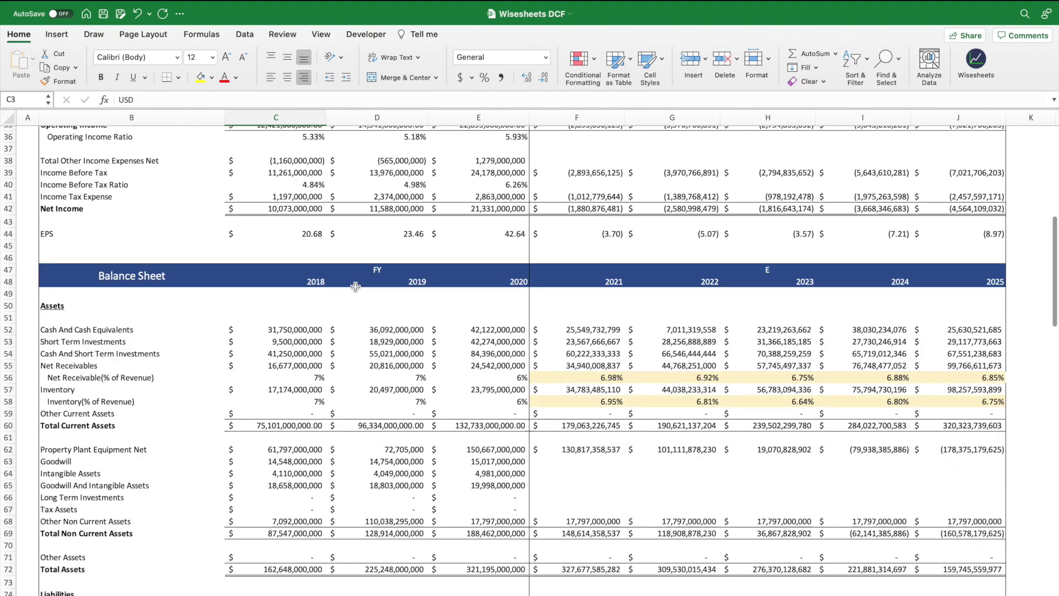
{"action": "scroll", "coordinate": [355, 287], "scroll_direction": "down", "scroll_amount": 16}
{"action": "scroll", "coordinate": [361, 288], "scroll_direction": "up", "scroll_amount": 20}
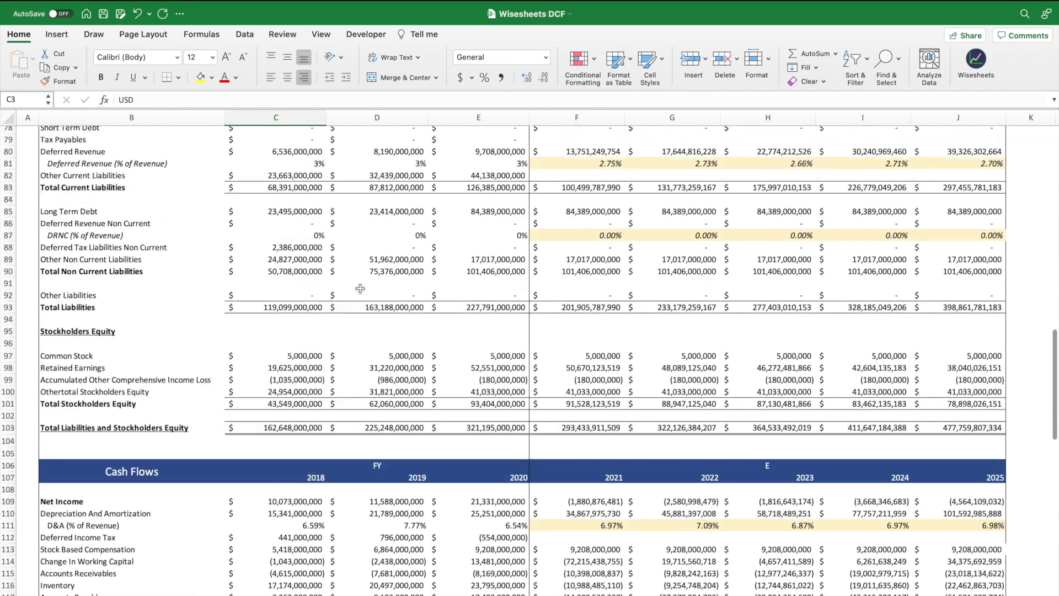
{"action": "scroll", "coordinate": [361, 288], "scroll_direction": "up", "scroll_amount": 12}
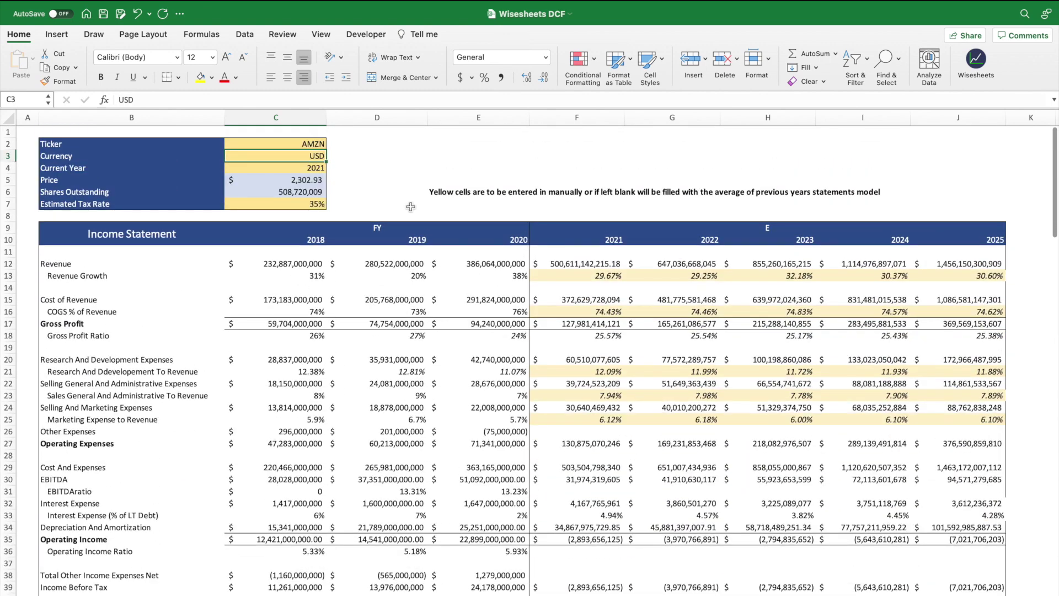
{"action": "left_click", "coordinate": [304, 145]}
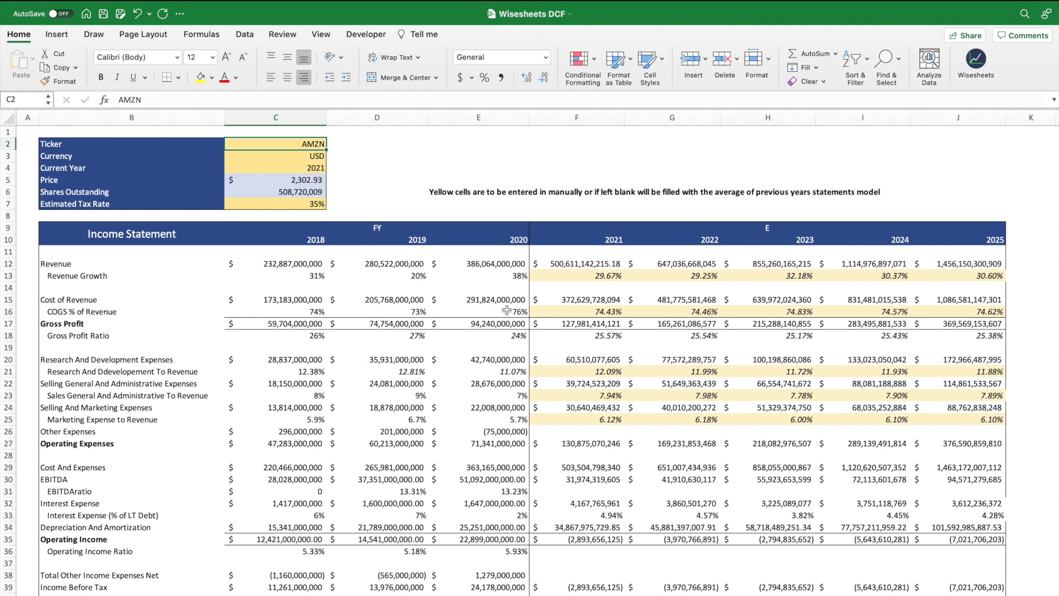
{"action": "left_click_drag", "start_coordinate": [572, 274], "coordinate": [954, 277]}
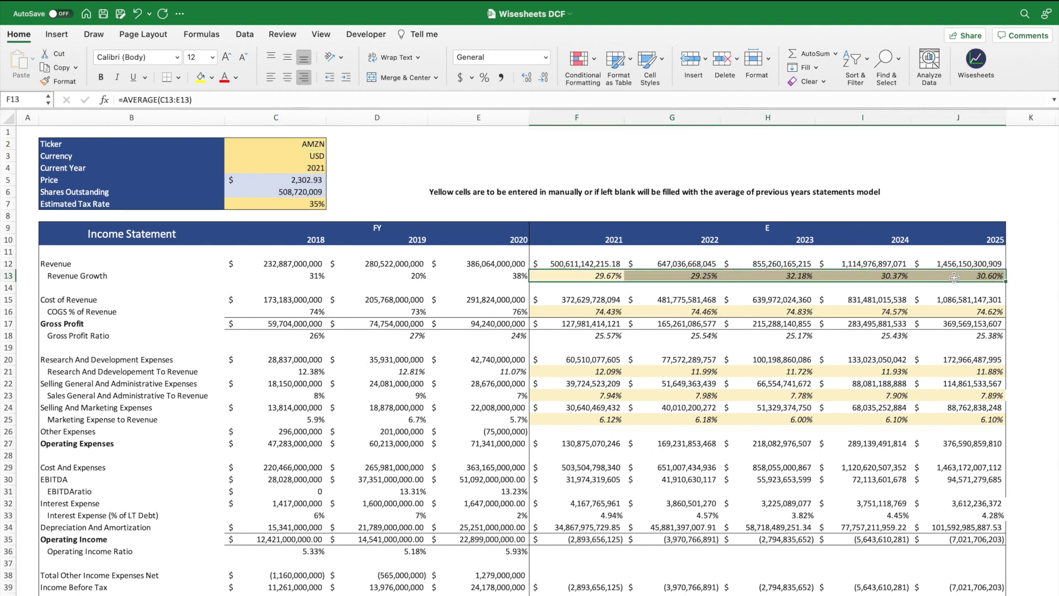
{"action": "left_click", "coordinate": [292, 144]}
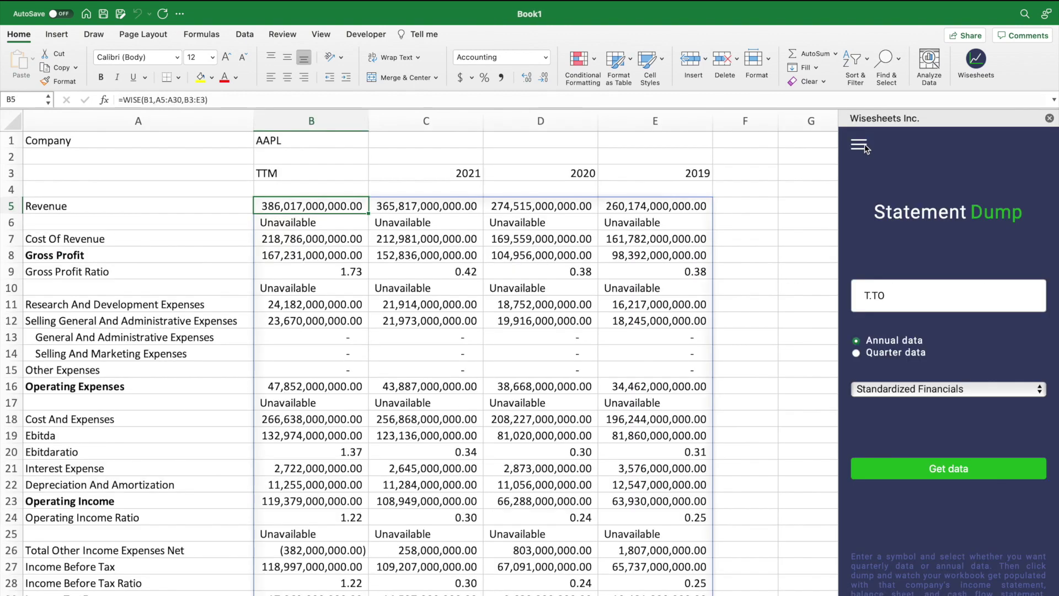
Show the WISEPRICE function help in Wisesheets and select the quote field names in column A
{"action": "left_click", "coordinate": [859, 145]}
{"action": "left_click", "coordinate": [894, 249]}
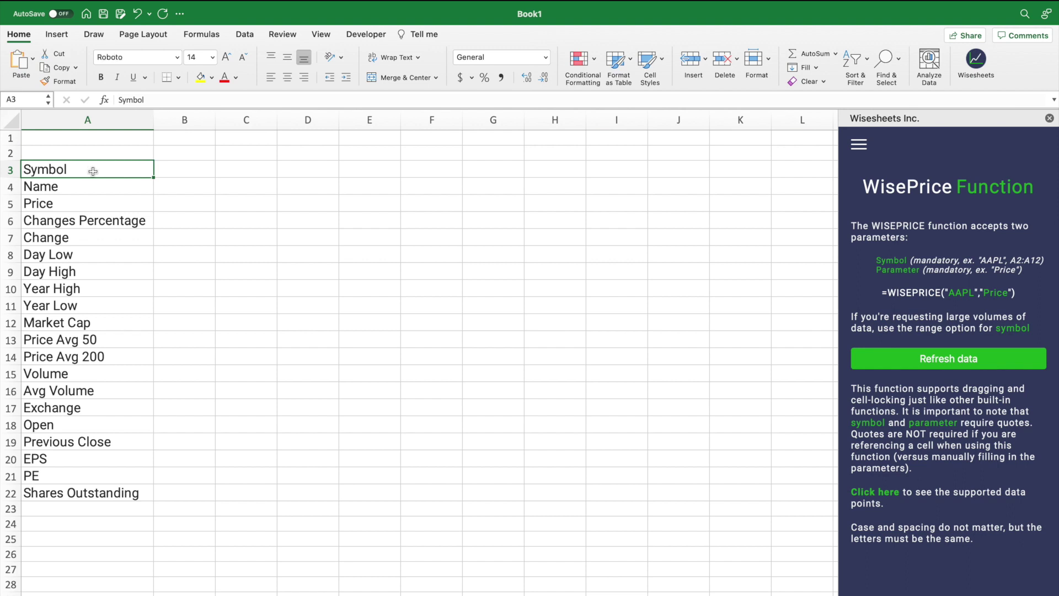
{"action": "left_click_drag", "start_coordinate": [93, 171], "coordinate": [90, 492]}
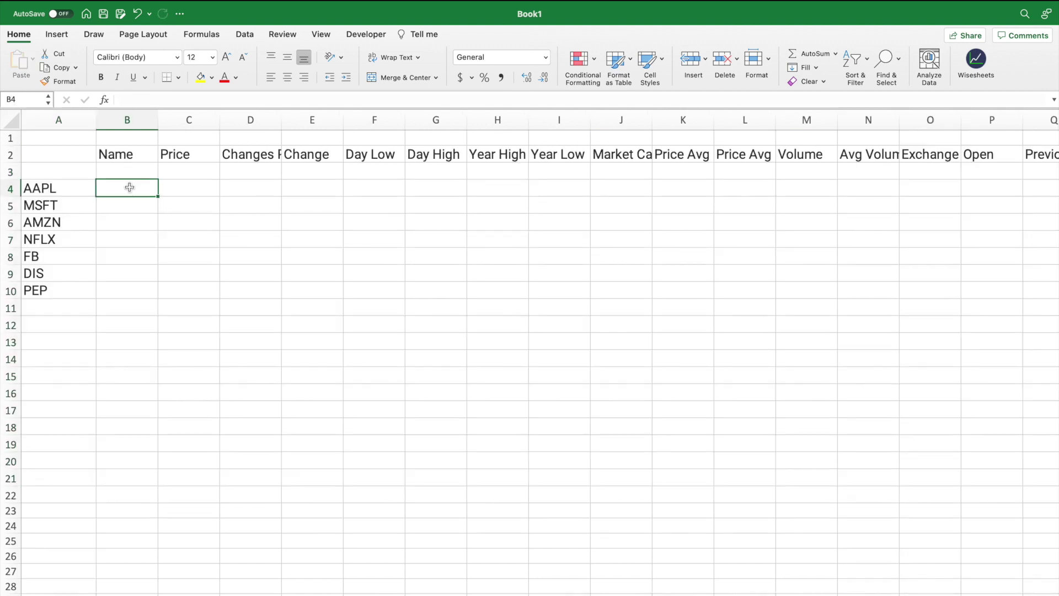
Enter =WISEPRICE(A4:A10,B2:T2) in B4 to load quotes for the seven tickers
{"action": "type", "text": "=WISE"}
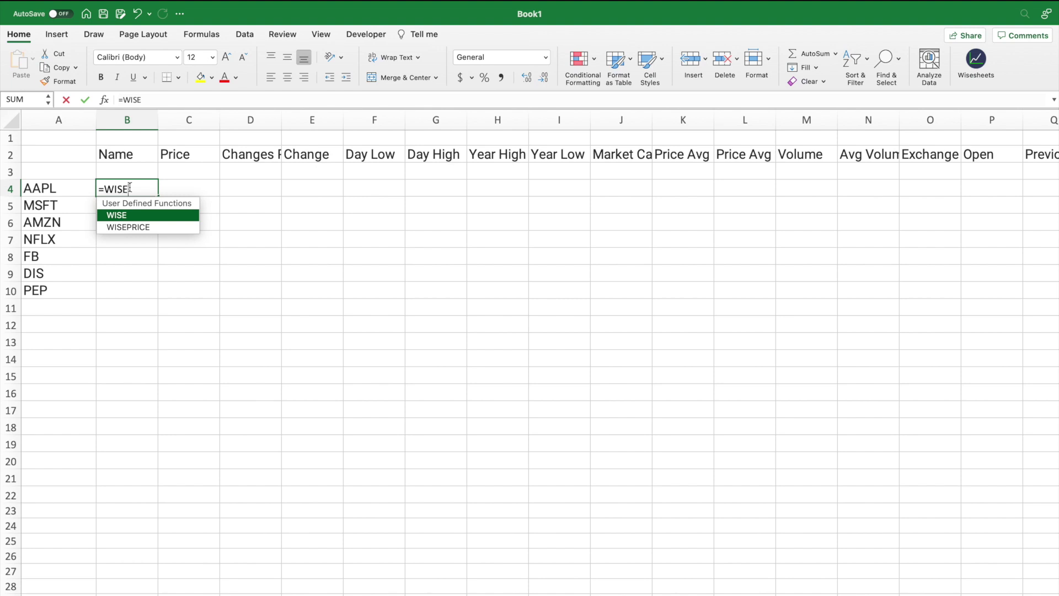
{"action": "double_click", "coordinate": [156, 224]}
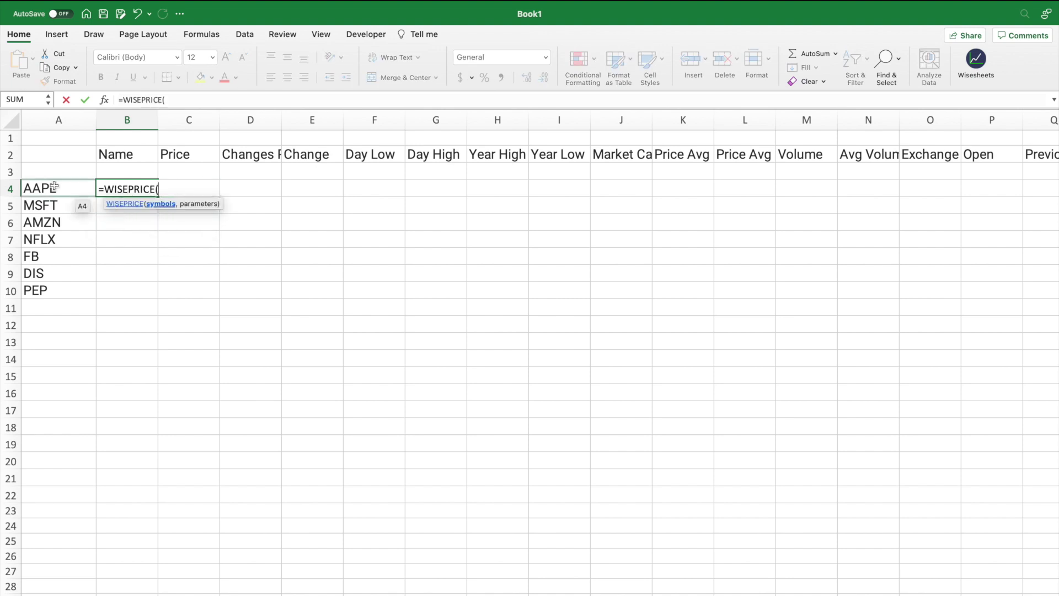
{"action": "left_click_drag", "start_coordinate": [54, 187], "coordinate": [53, 283]}
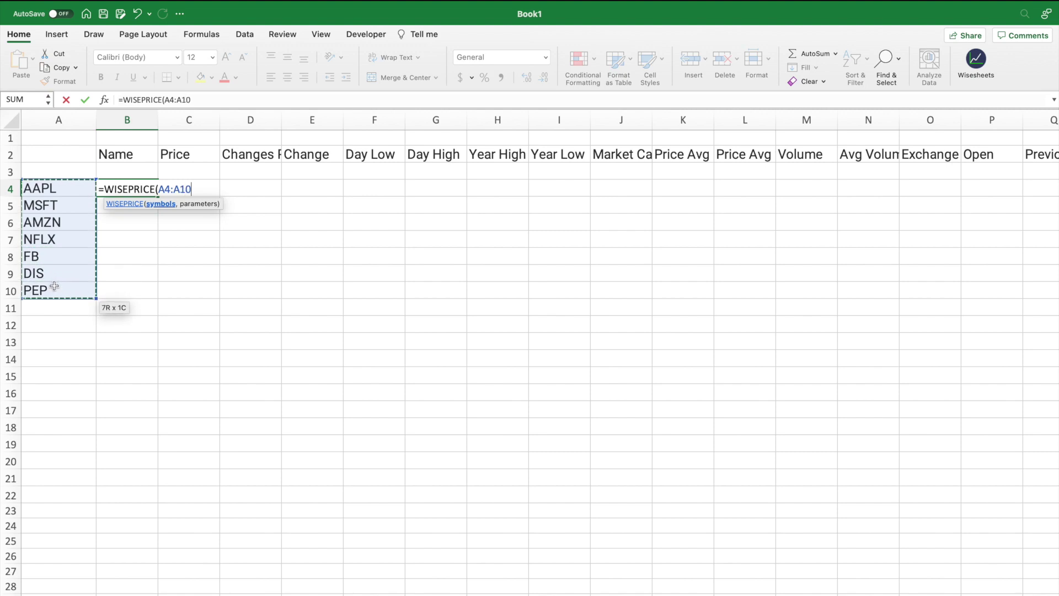
{"action": "type", "text": ","}
{"action": "left_click", "coordinate": [135, 145]}
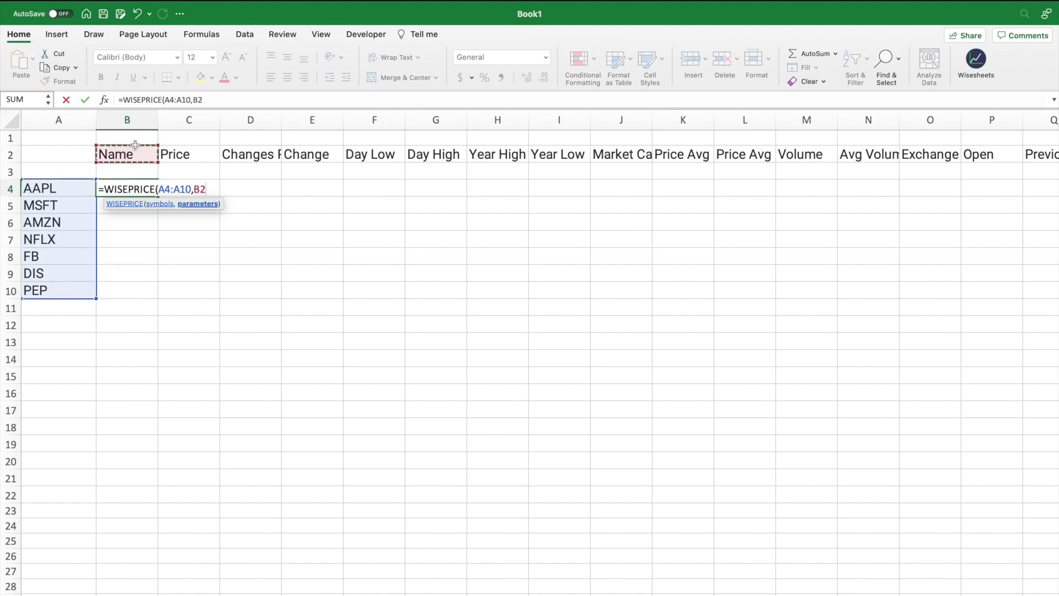
{"action": "left_click_drag", "start_coordinate": [135, 145], "coordinate": [978, 154]}
{"action": "type", "text": ")"}
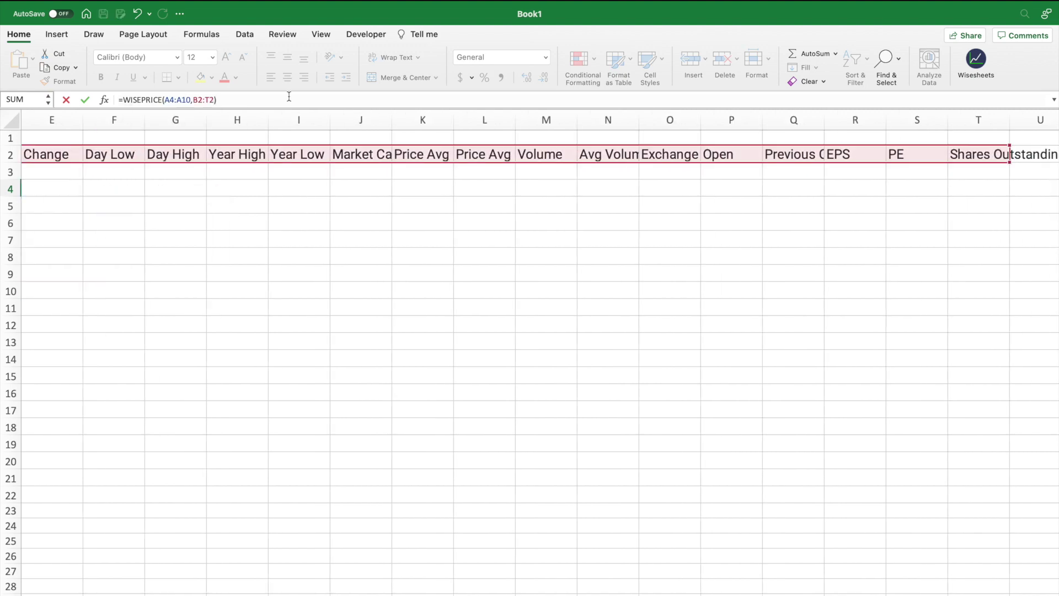
{"action": "key", "text": "Return"}
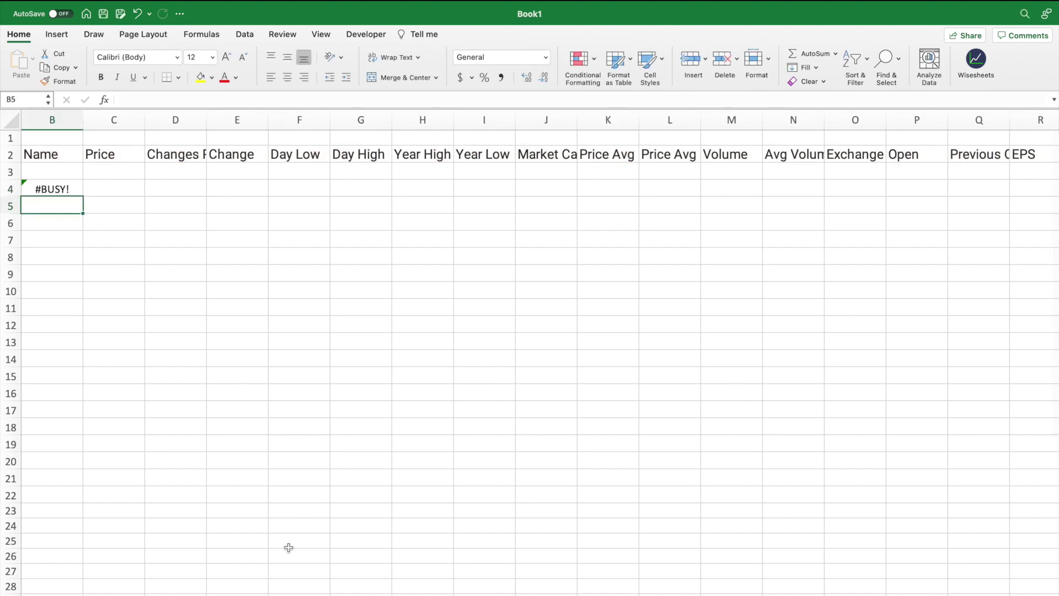
Apply Comma Style to the quote values and check the spilled formula in C4
{"action": "scroll", "coordinate": [539, 352], "scroll_direction": "left", "scroll_amount": 2}
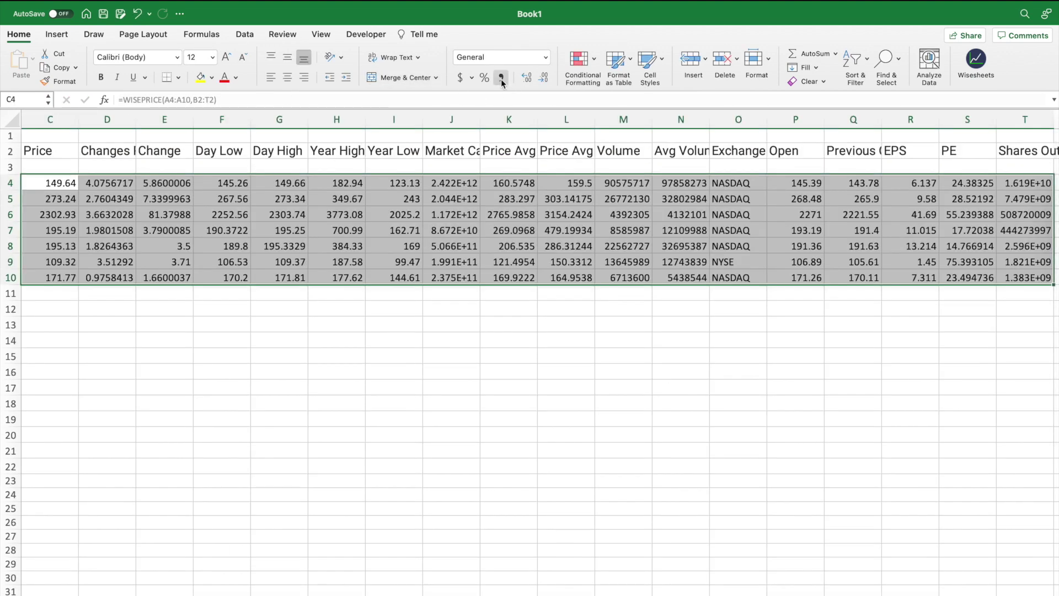
{"action": "left_click", "coordinate": [500, 77]}
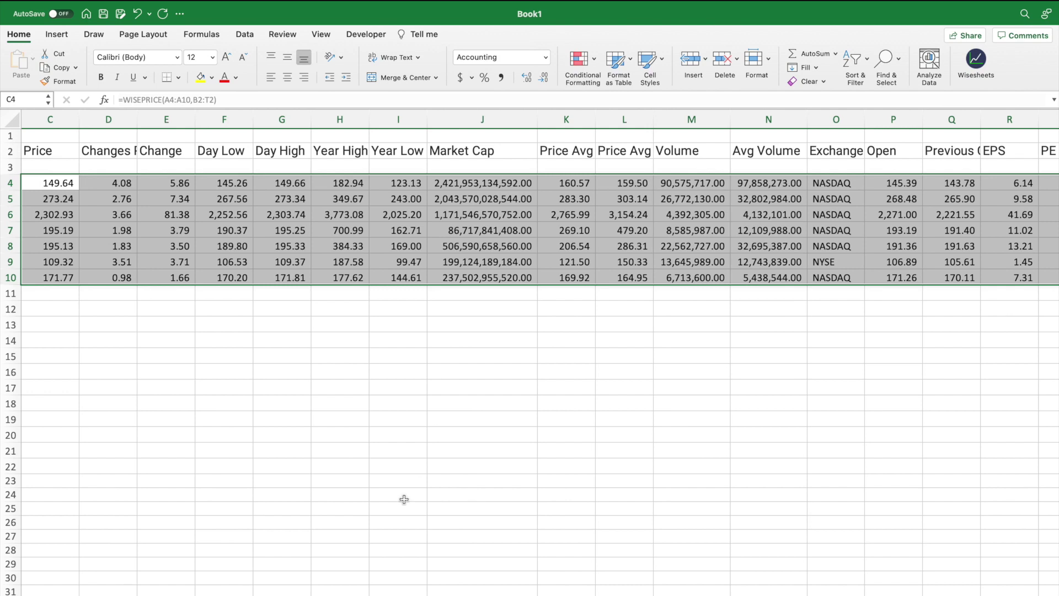
{"action": "scroll", "coordinate": [540, 352], "scroll_direction": "left", "scroll_amount": 3}
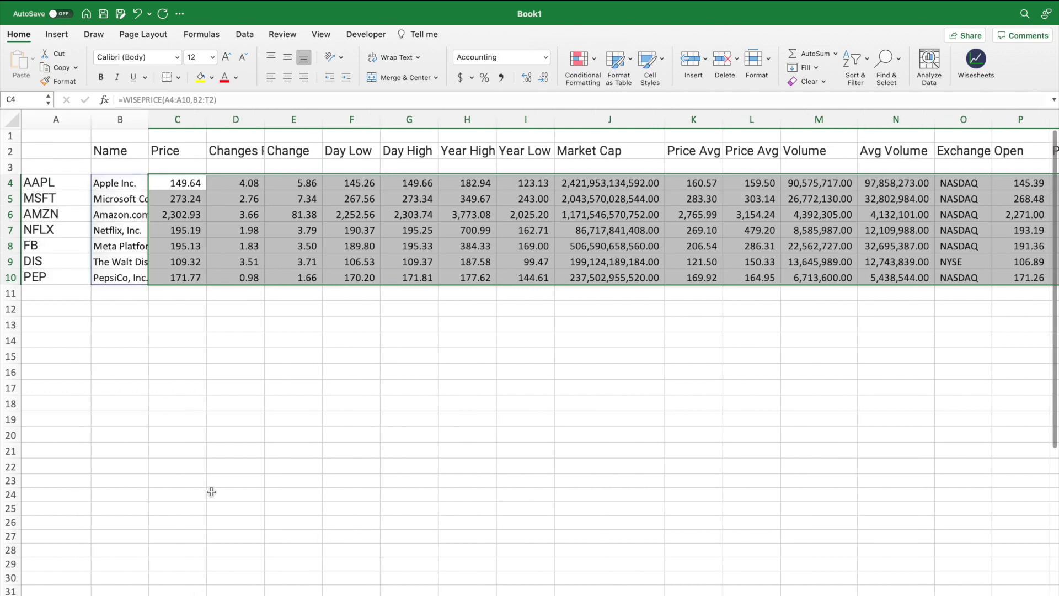
{"action": "left_click_drag", "start_coordinate": [211, 491], "coordinate": [211, 481]}
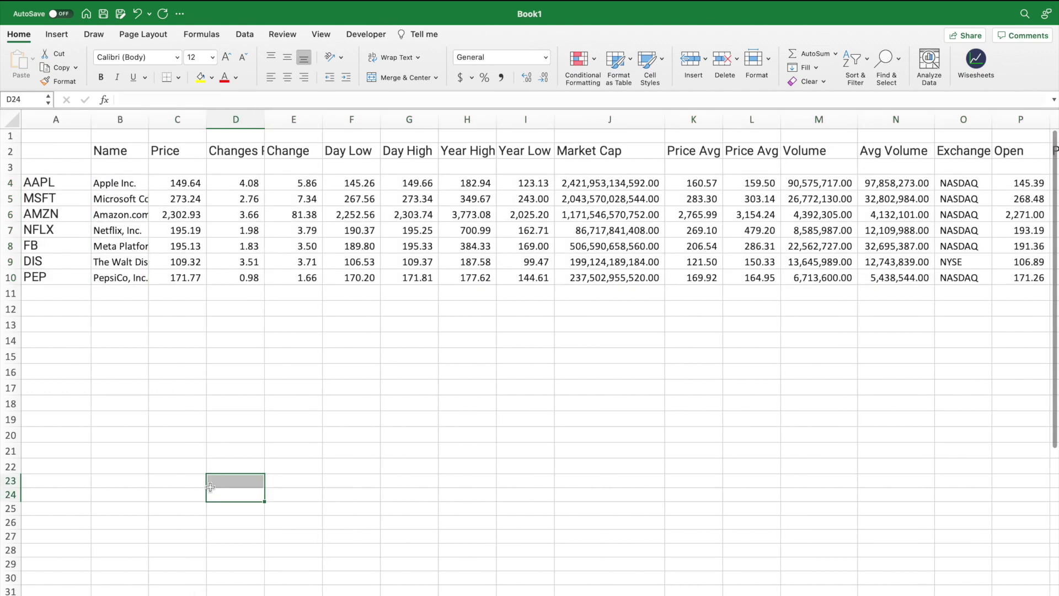
{"action": "left_click", "coordinate": [188, 182]}
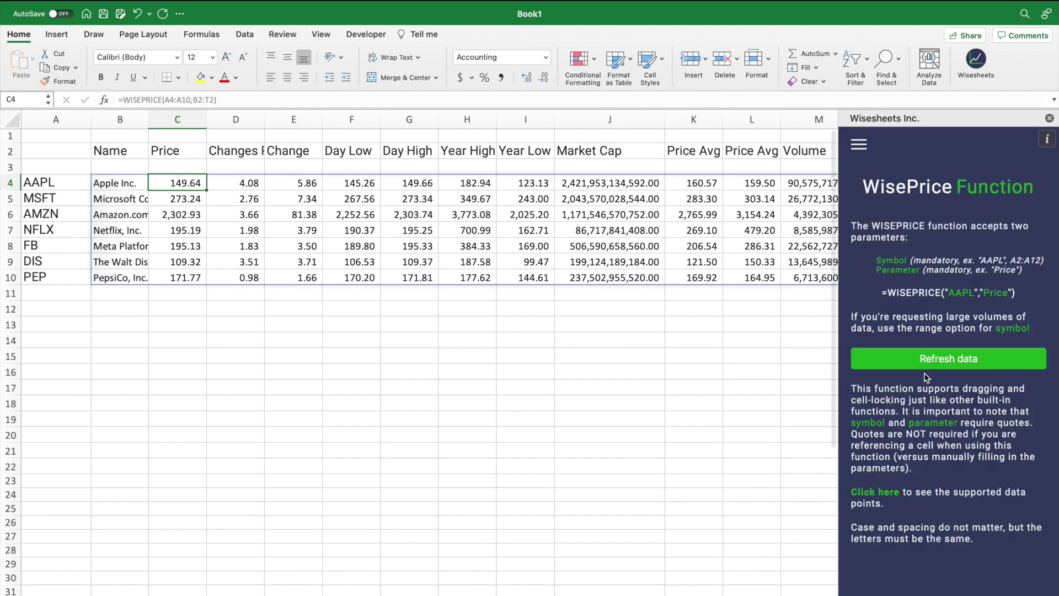
Refresh Wisesheets data and re-enter B4's WISEPRICE formula to reload the company names
{"action": "left_click", "coordinate": [929, 365]}
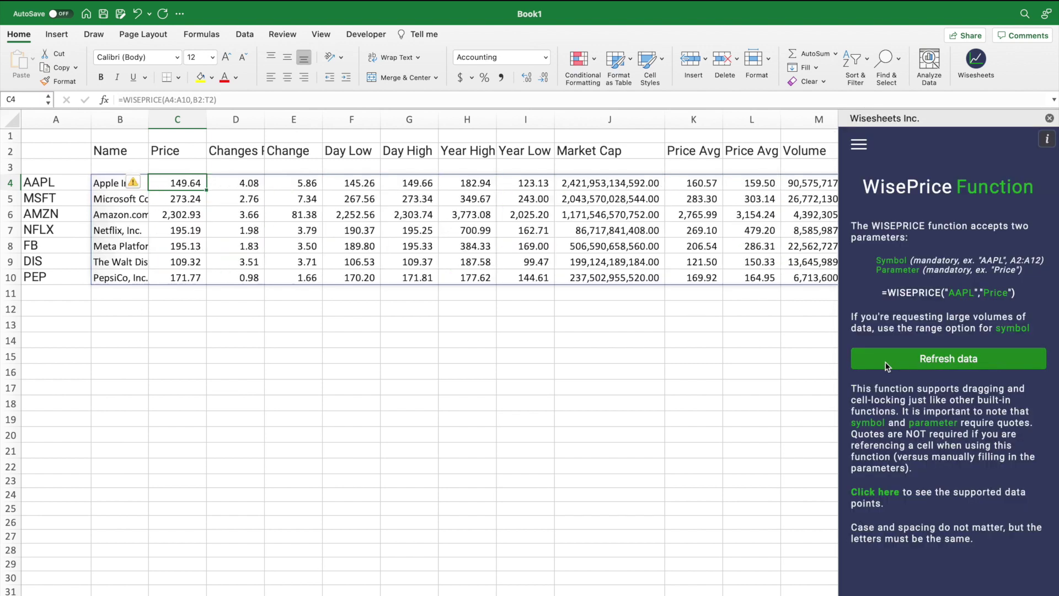
{"action": "left_click", "coordinate": [119, 183]}
{"action": "left_click", "coordinate": [231, 99]}
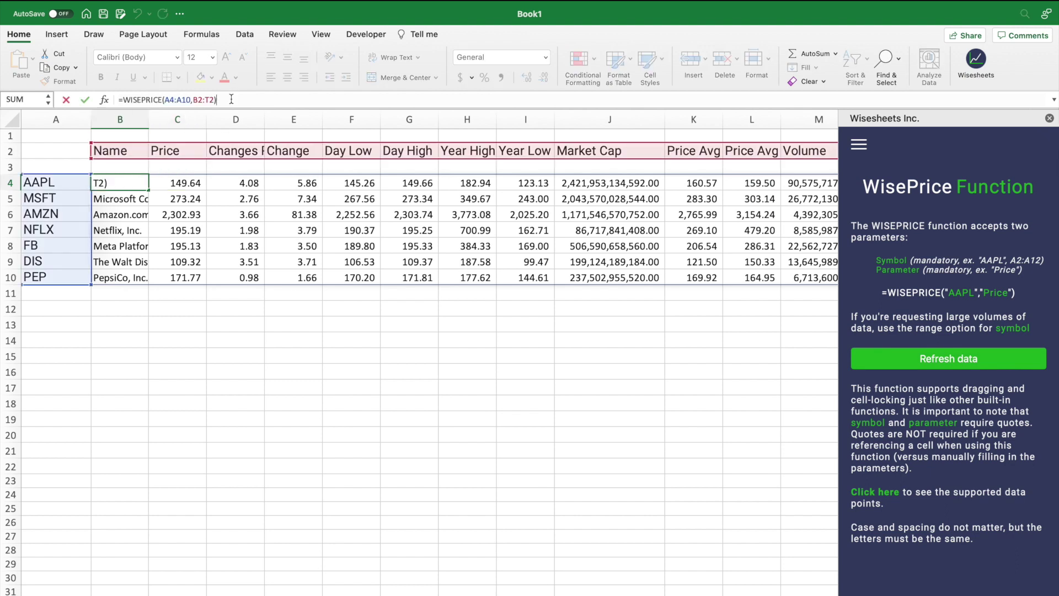
{"action": "key", "text": "Return"}
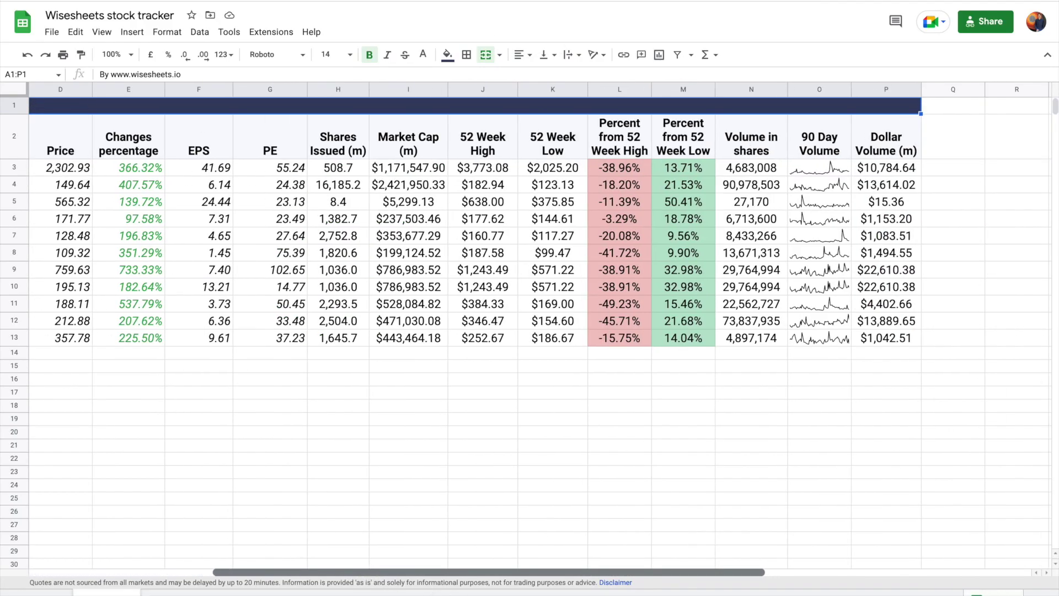
Re-enter A8's =WISEPRICE(B1, "dividend") formula and scroll through COKE's dividend history
{"action": "scroll", "coordinate": [530, 331], "scroll_direction": "left", "scroll_amount": 5}
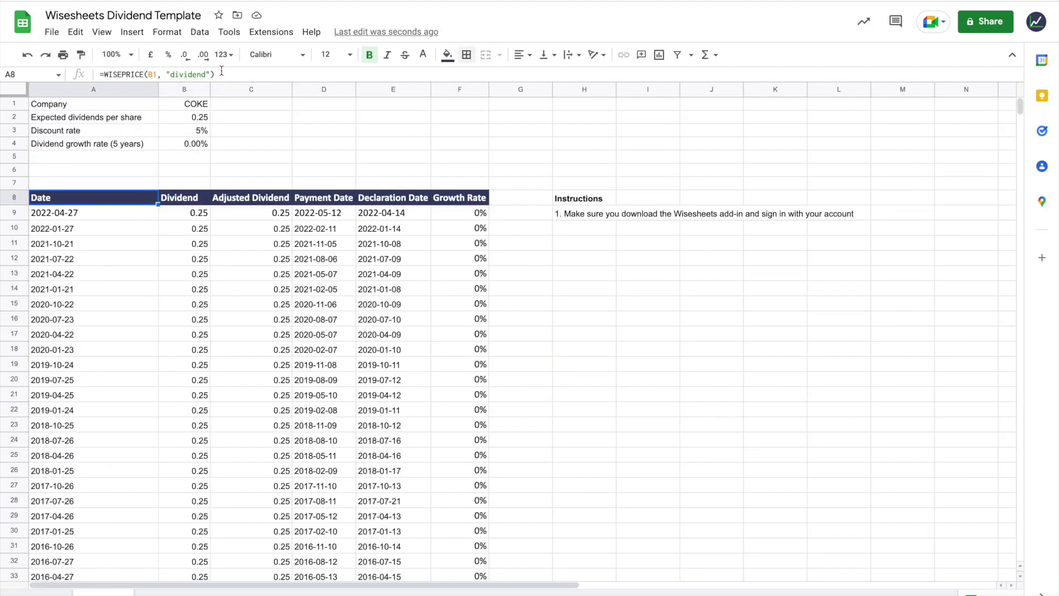
{"action": "left_click", "coordinate": [223, 74]}
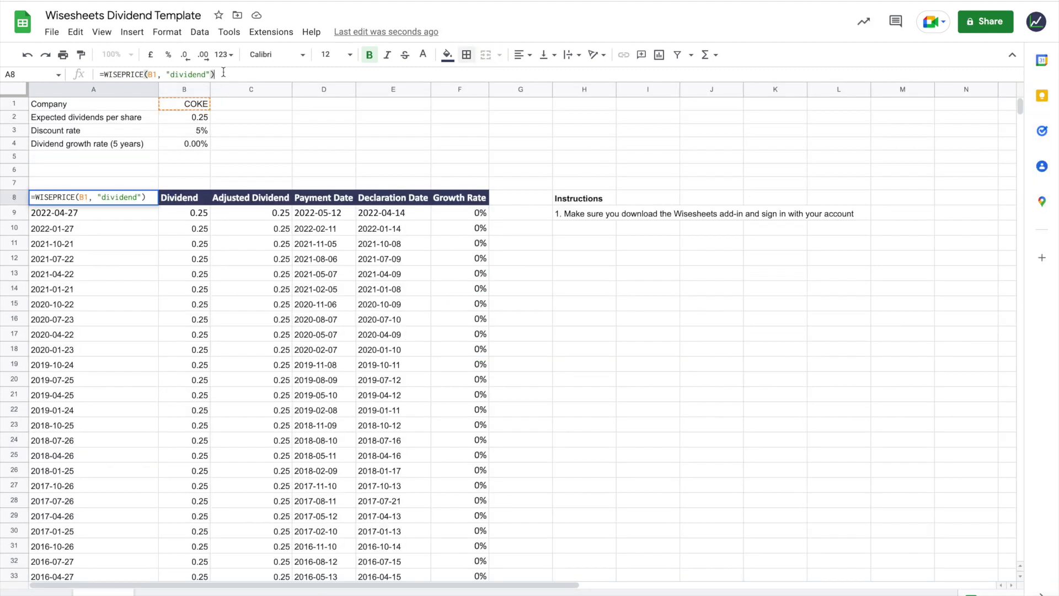
{"action": "key", "text": "Return"}
{"action": "scroll", "coordinate": [225, 188], "scroll_direction": "down", "scroll_amount": 13}
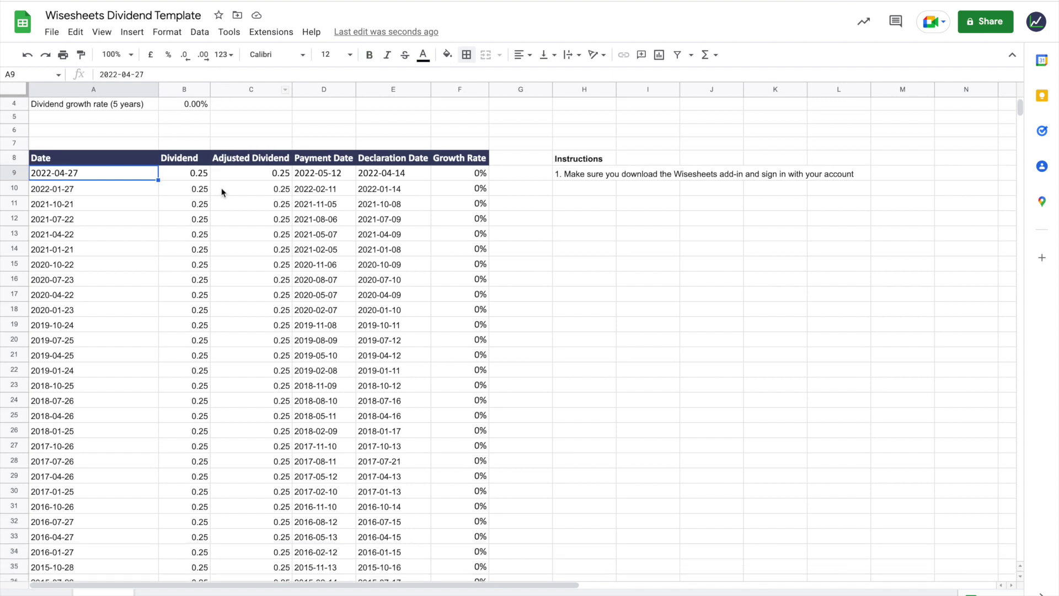
{"action": "scroll", "coordinate": [220, 188], "scroll_direction": "down", "scroll_amount": 15}
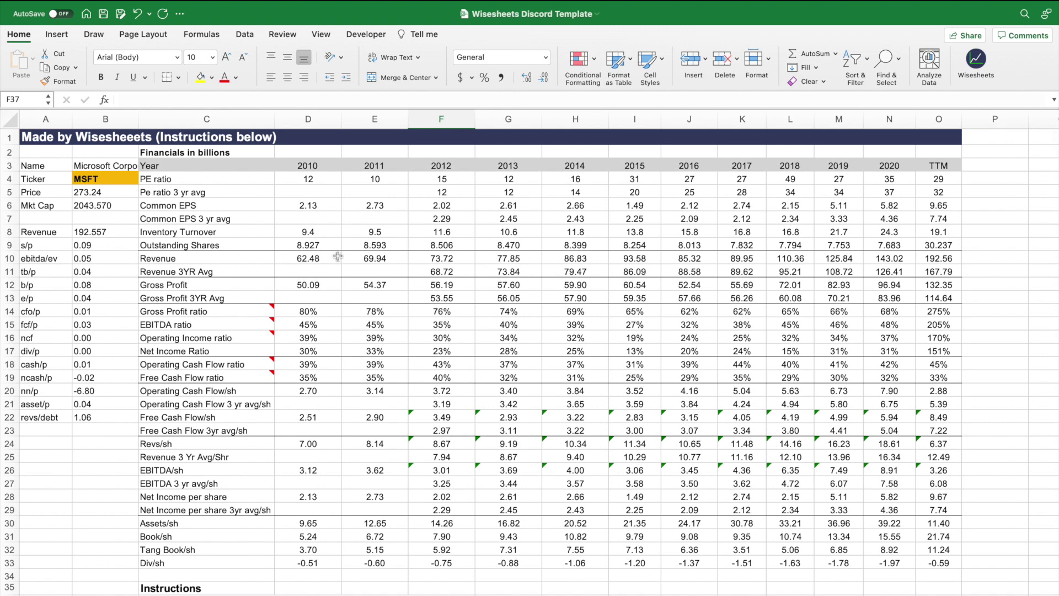
{"action": "left_click", "coordinate": [310, 179]}
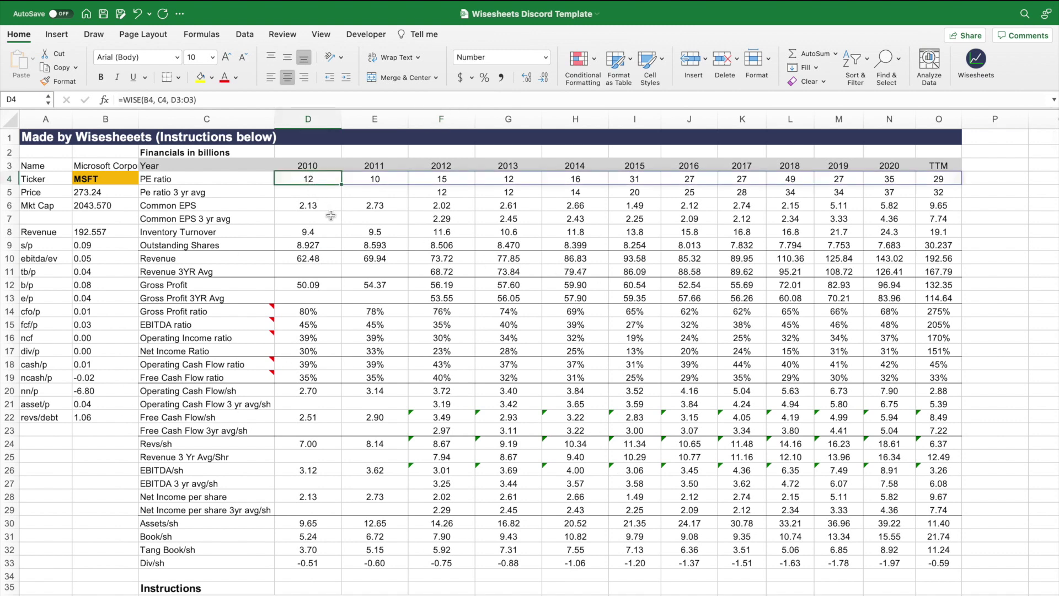
{"action": "left_click", "coordinate": [433, 580]}
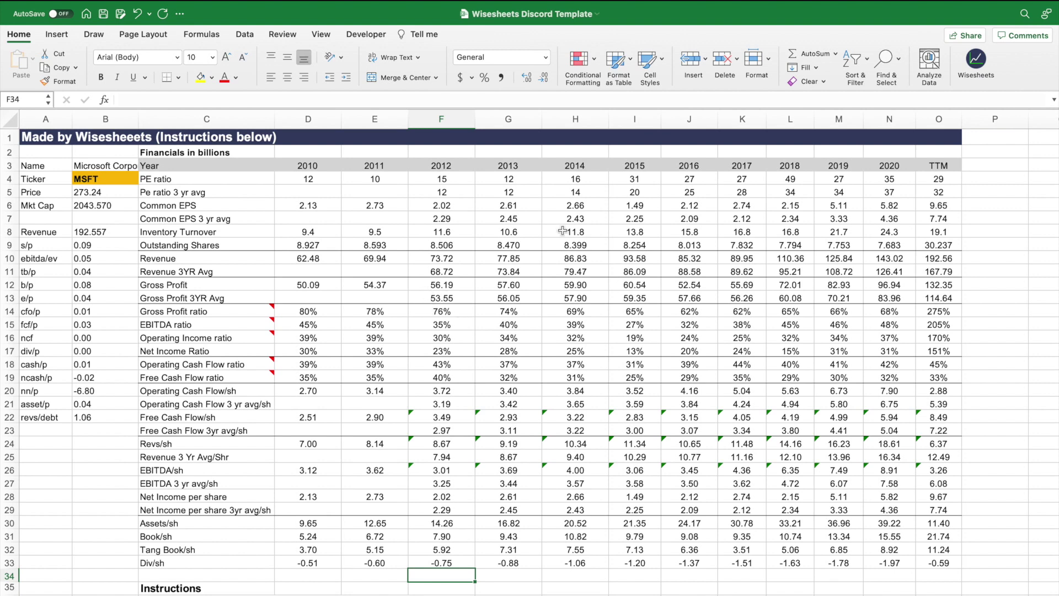
{"action": "left_click_drag", "start_coordinate": [182, 182], "coordinate": [238, 563]}
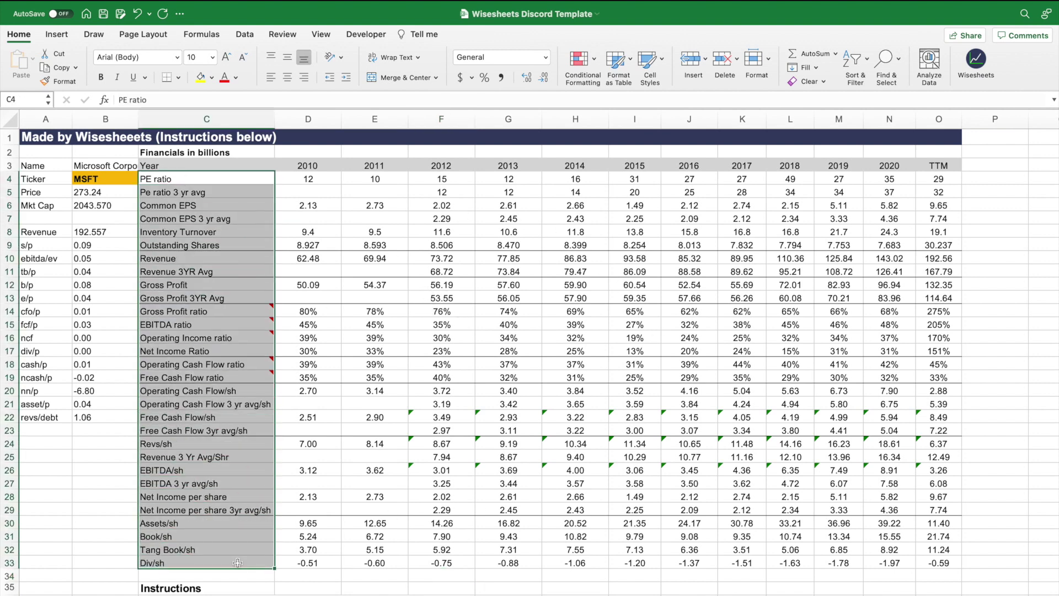
{"action": "left_click", "coordinate": [356, 580]}
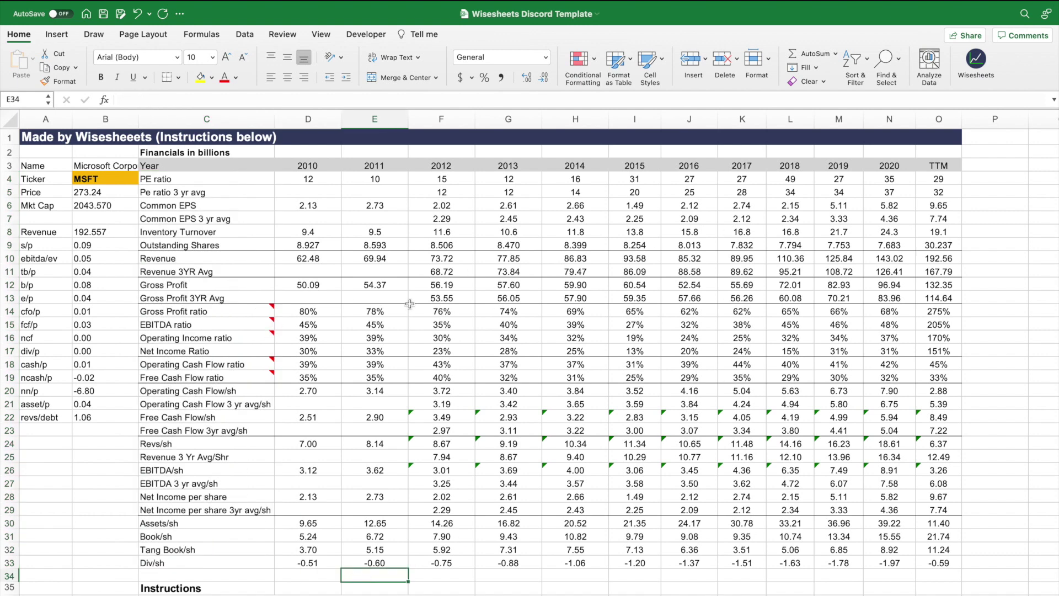